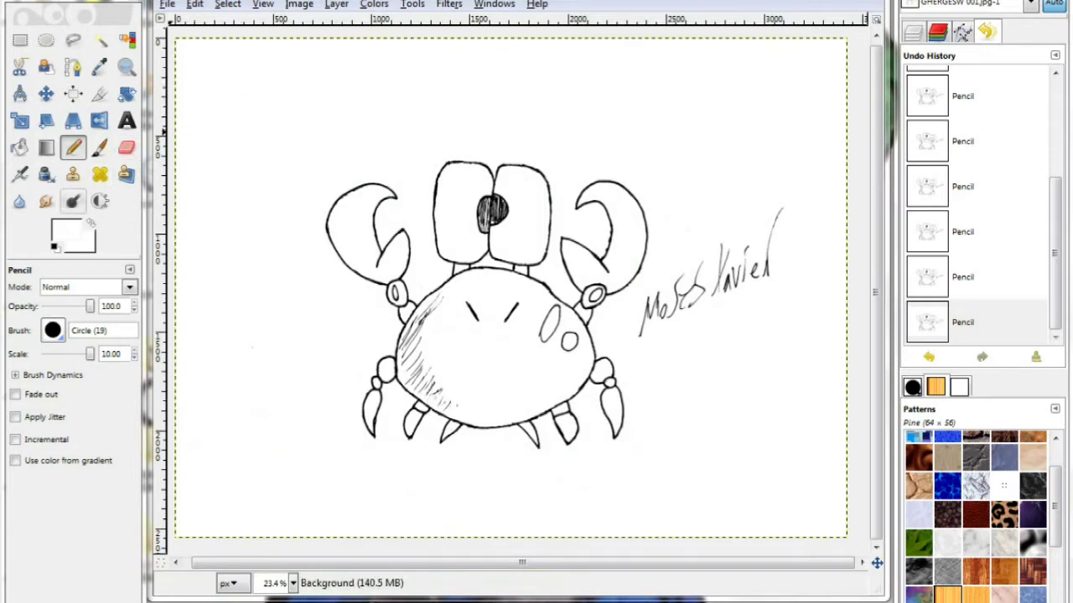
# Set the foreground colour to bright red f60d0d
pyautogui.click(67, 232)
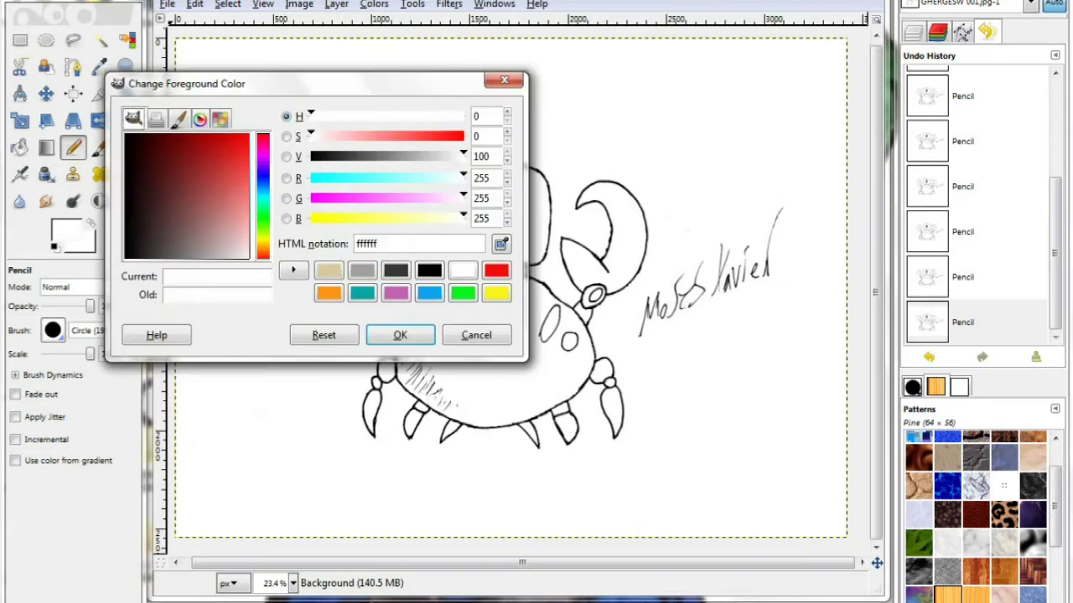
pyautogui.click(496, 270)
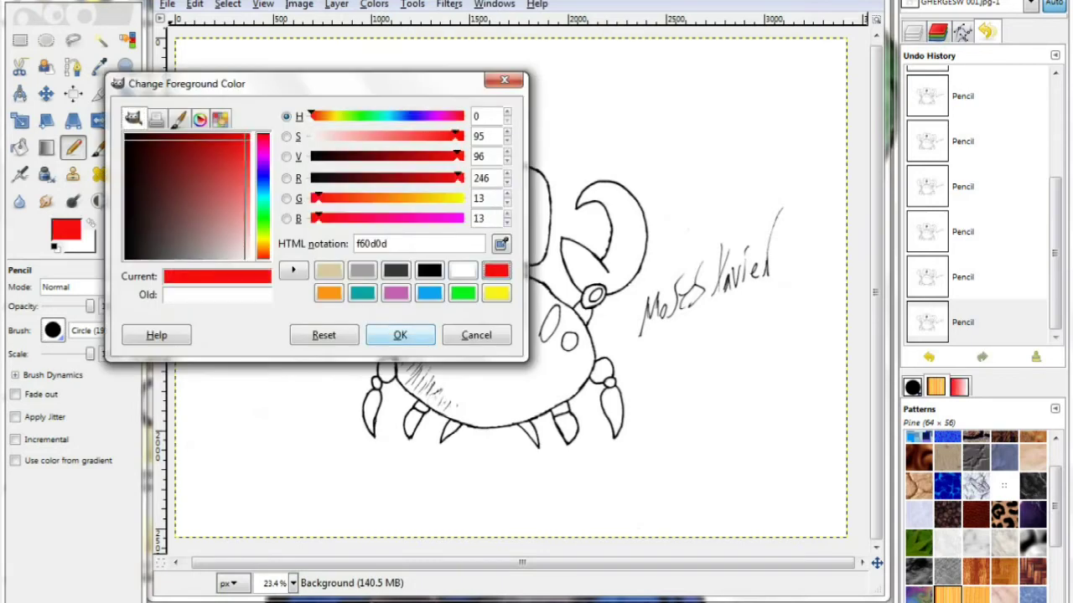
pyautogui.click(400, 334)
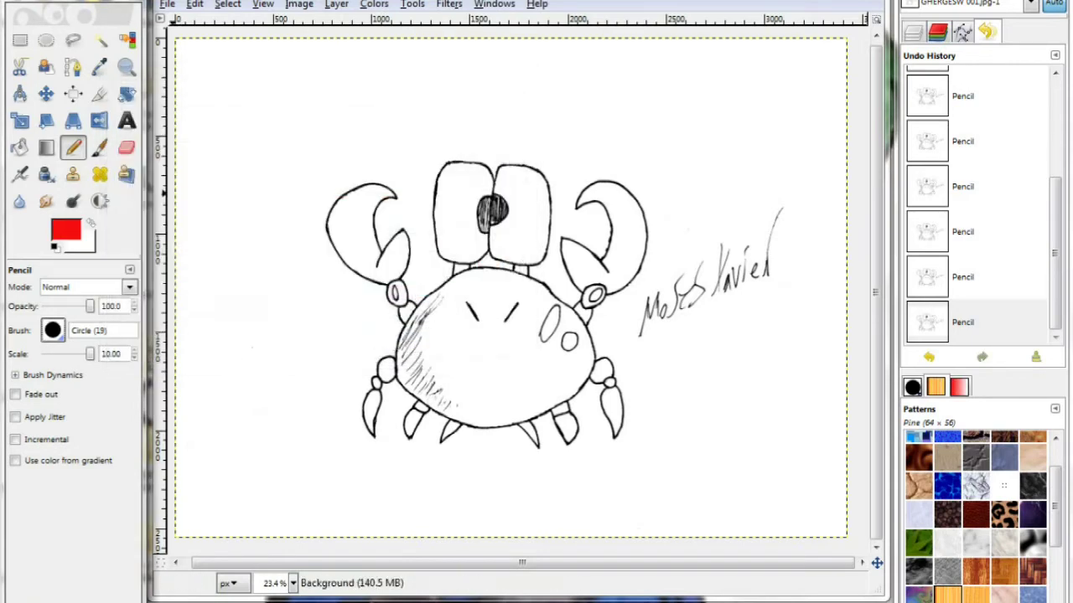
# Bucket-fill both claws, their ring joints and the round body red
pyautogui.click(18, 148)
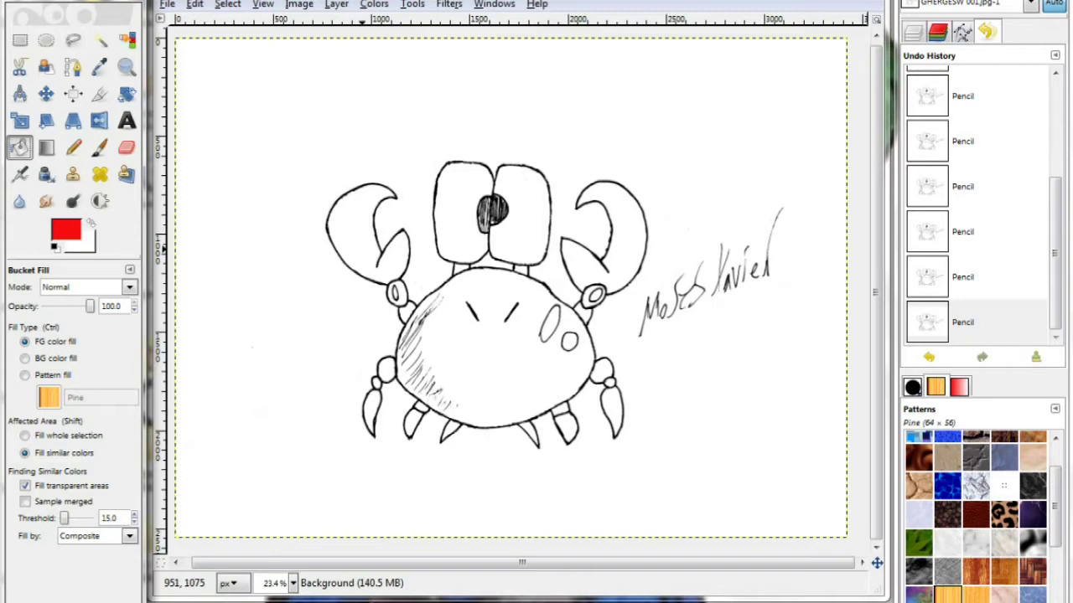
pyautogui.click(352, 231)
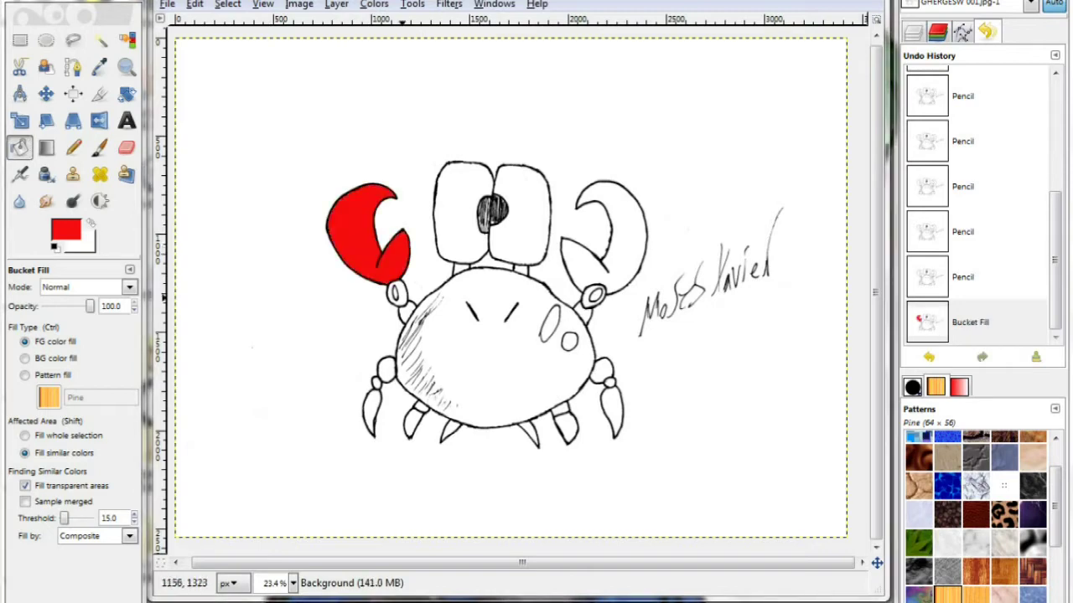
pyautogui.click(394, 293)
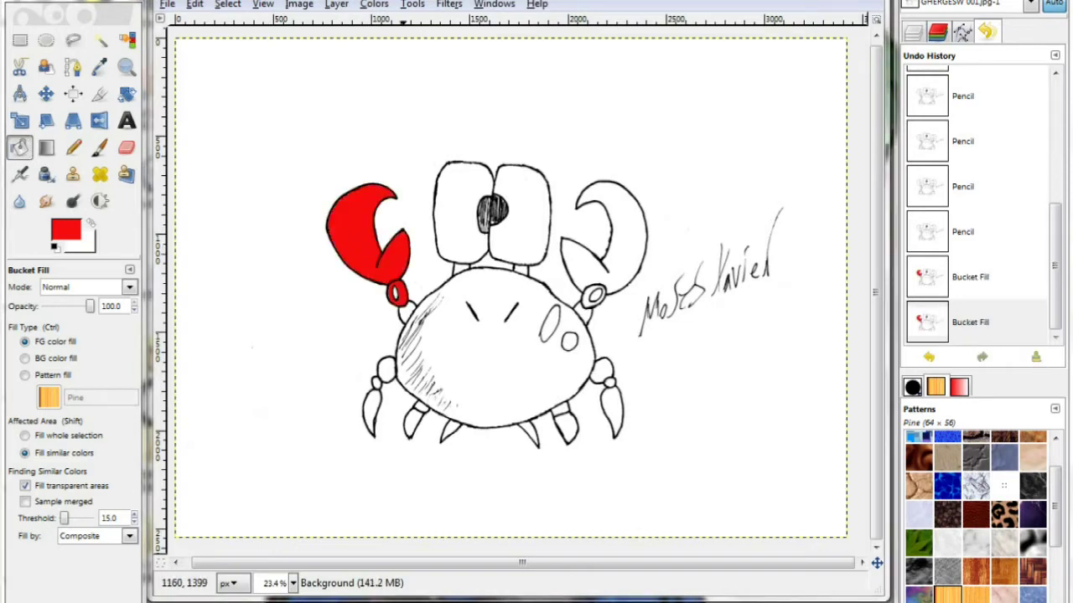
pyautogui.click(406, 313)
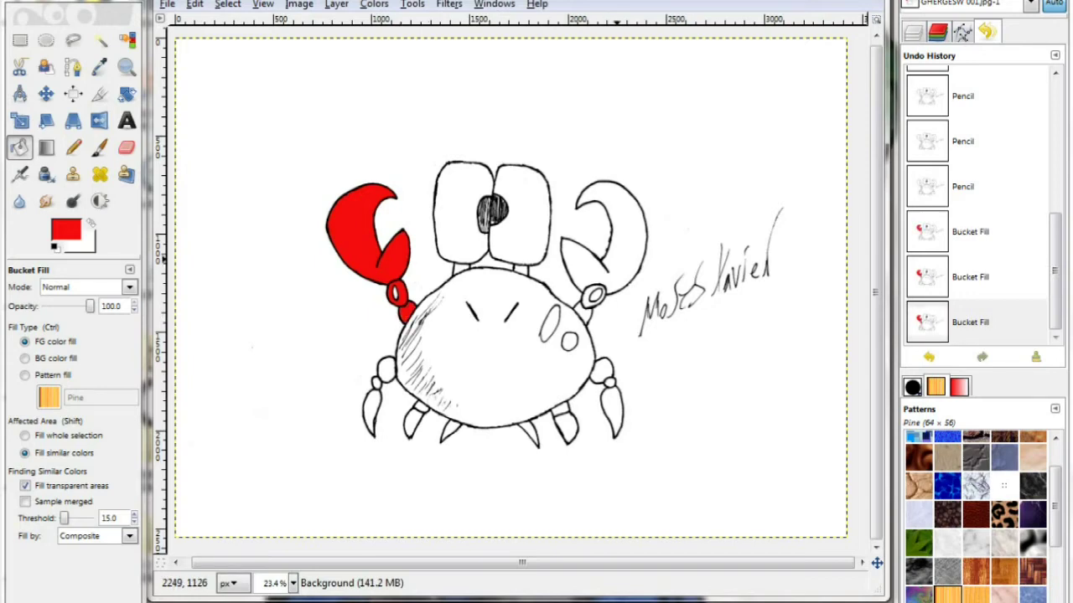
pyautogui.click(616, 259)
pyautogui.click(591, 294)
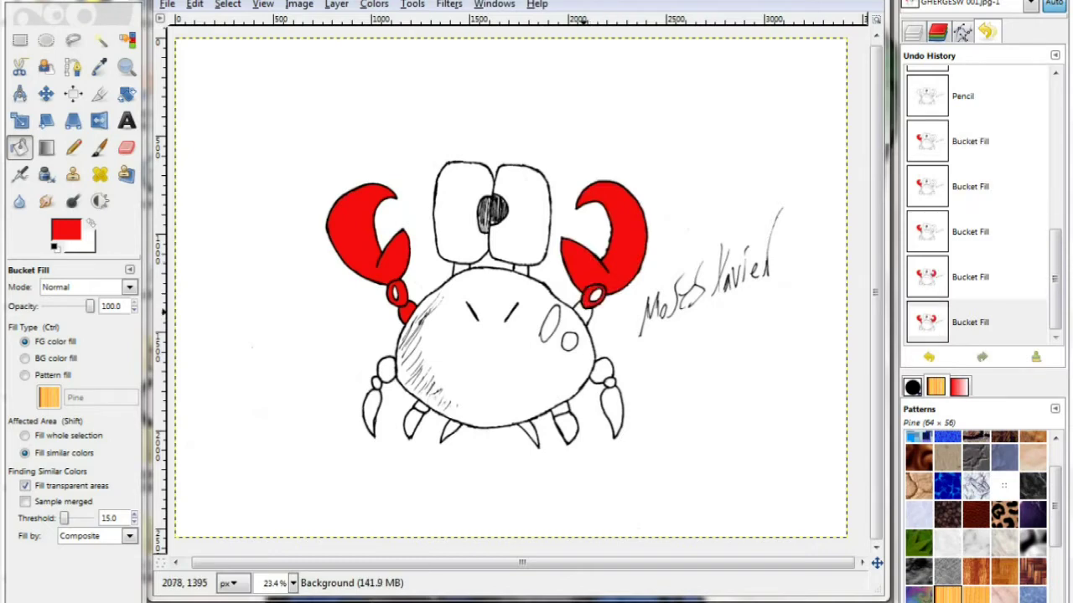
pyautogui.click(584, 314)
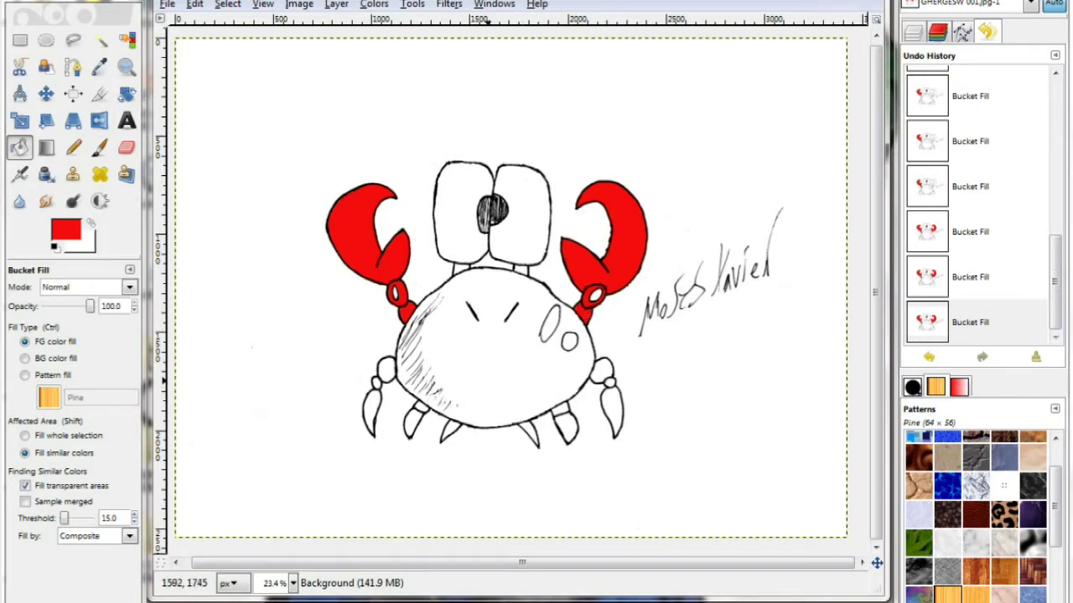
pyautogui.click(492, 383)
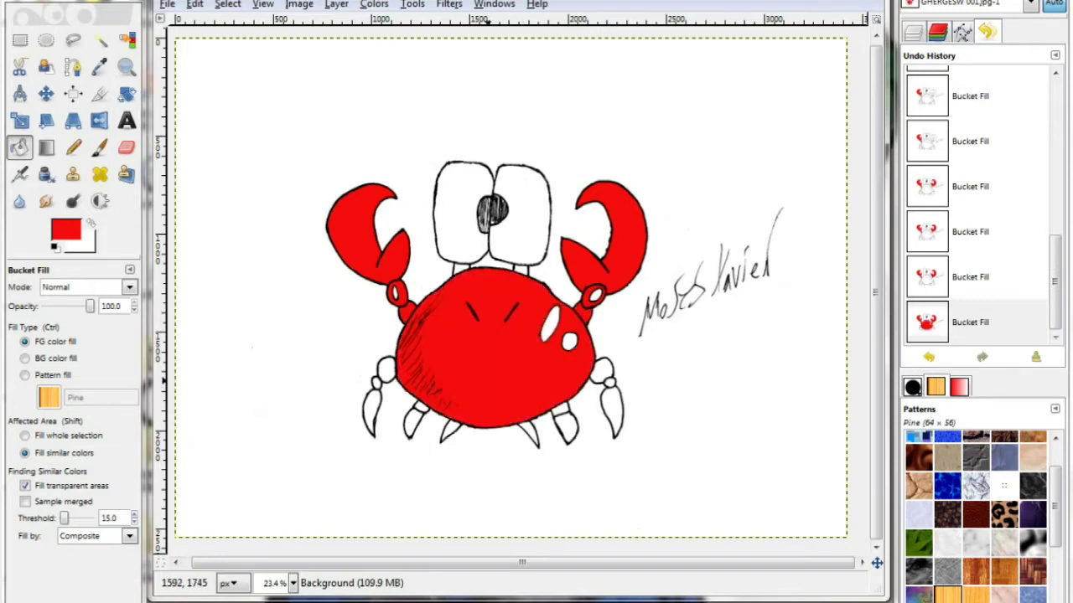
pyautogui.click(73, 148)
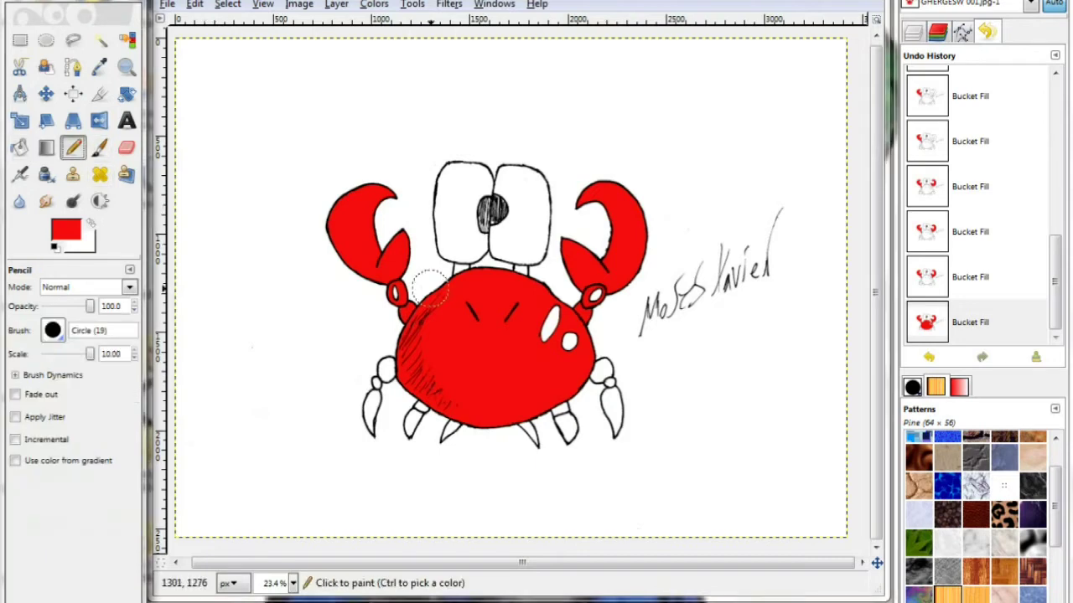
# Paint over the white speck on the body, then bucket-fill all six lower legs red
pyautogui.click(520, 340)
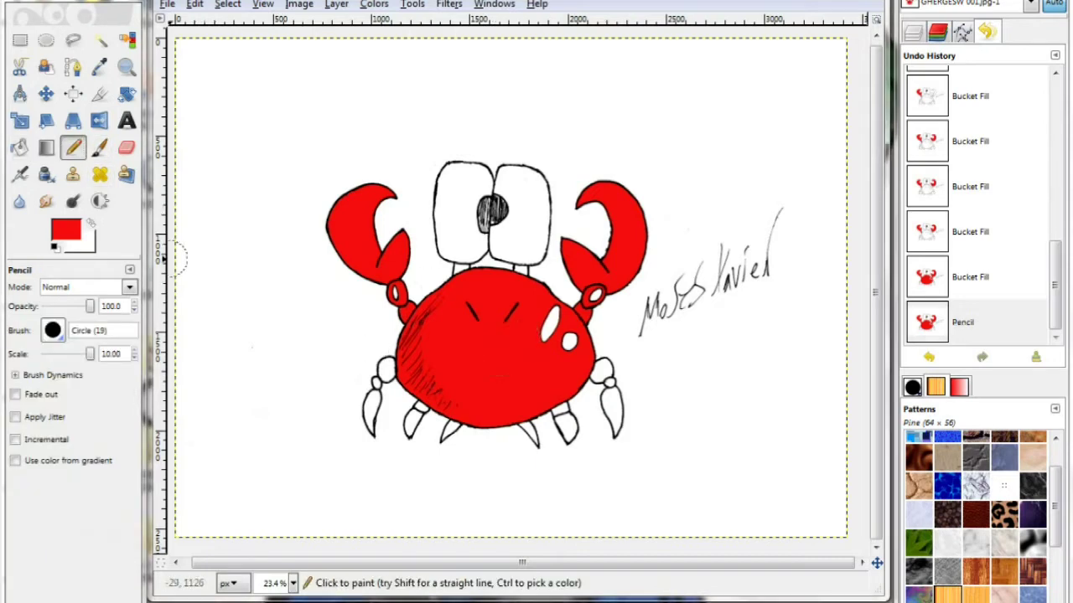
pyautogui.click(19, 148)
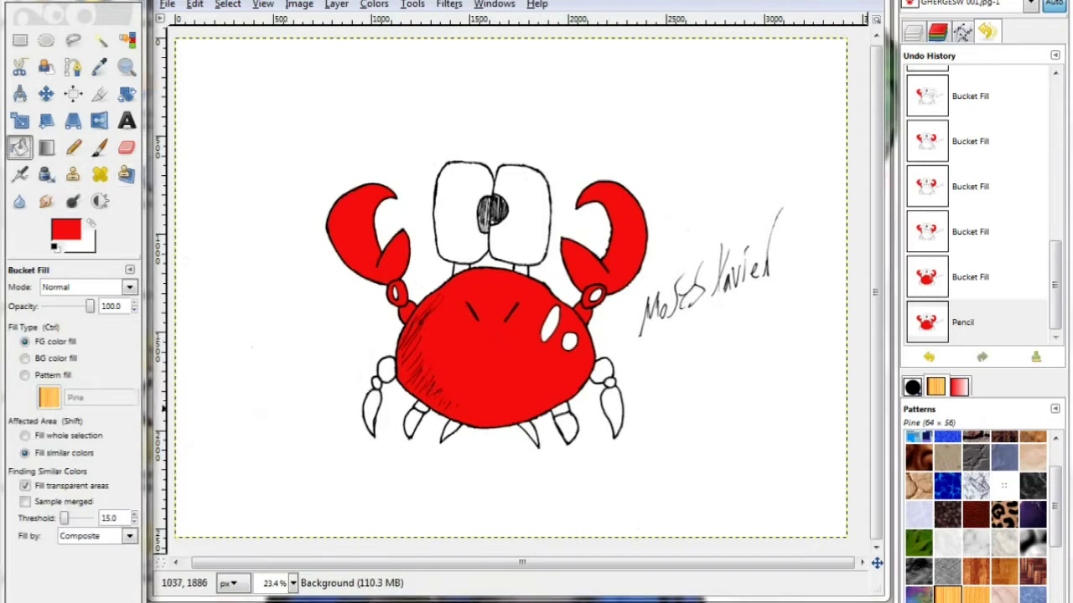
pyautogui.click(373, 406)
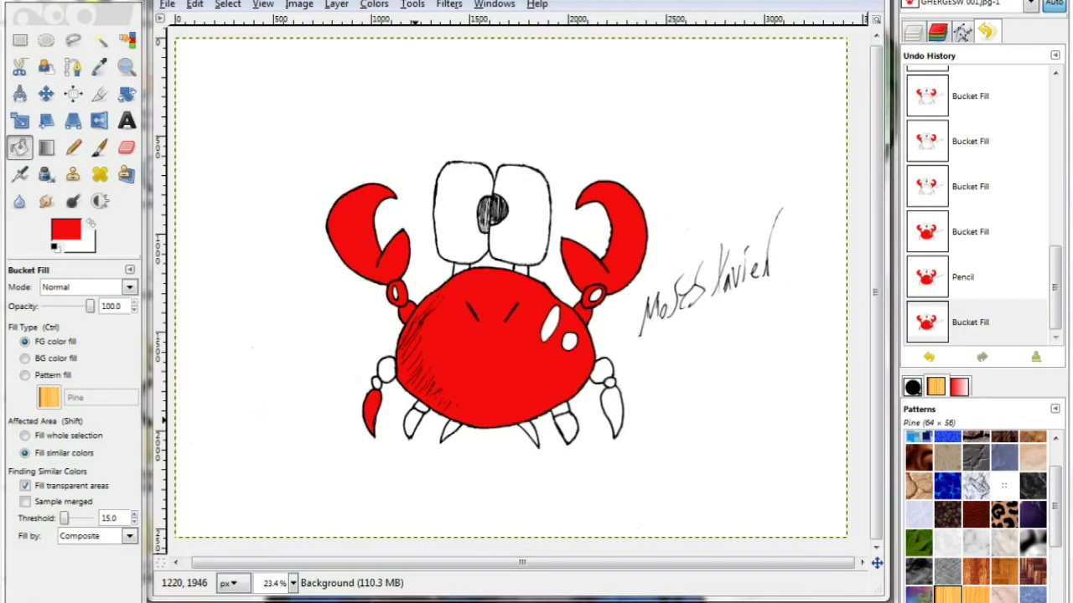
pyautogui.click(414, 423)
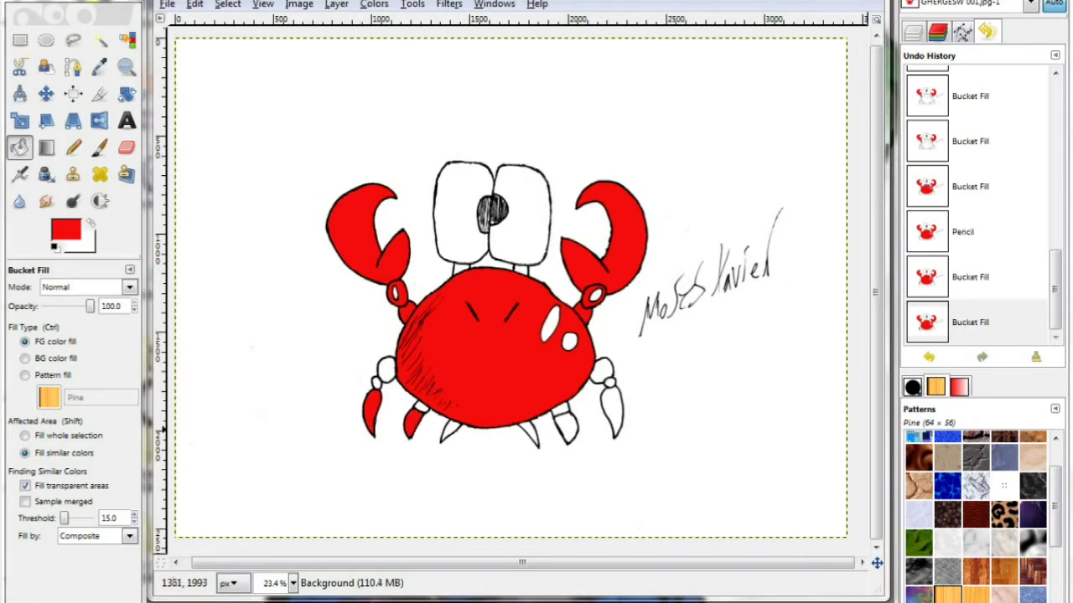
pyautogui.click(448, 429)
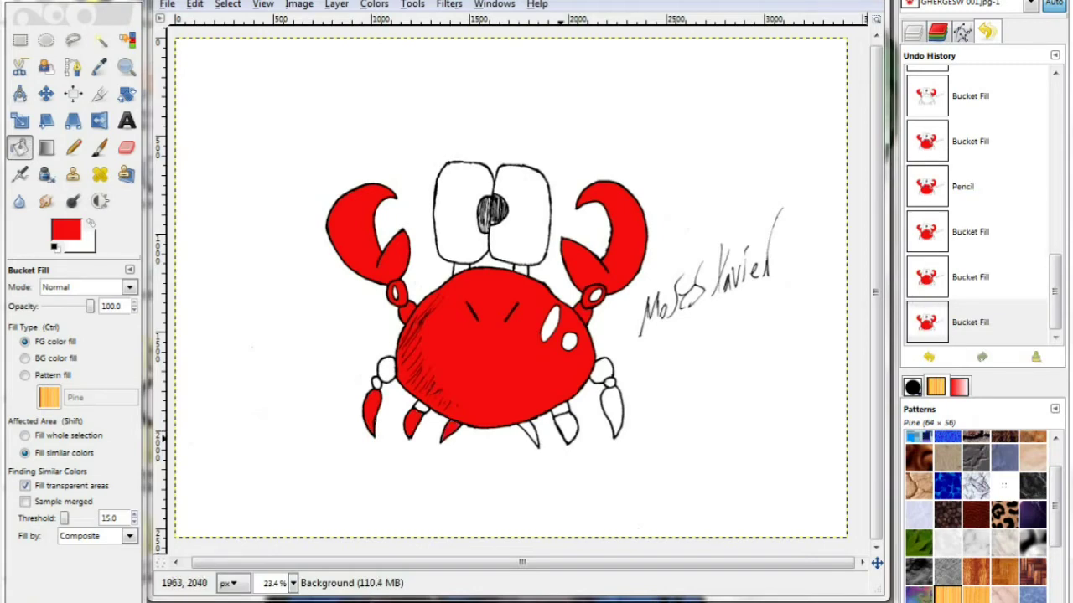
pyautogui.click(533, 431)
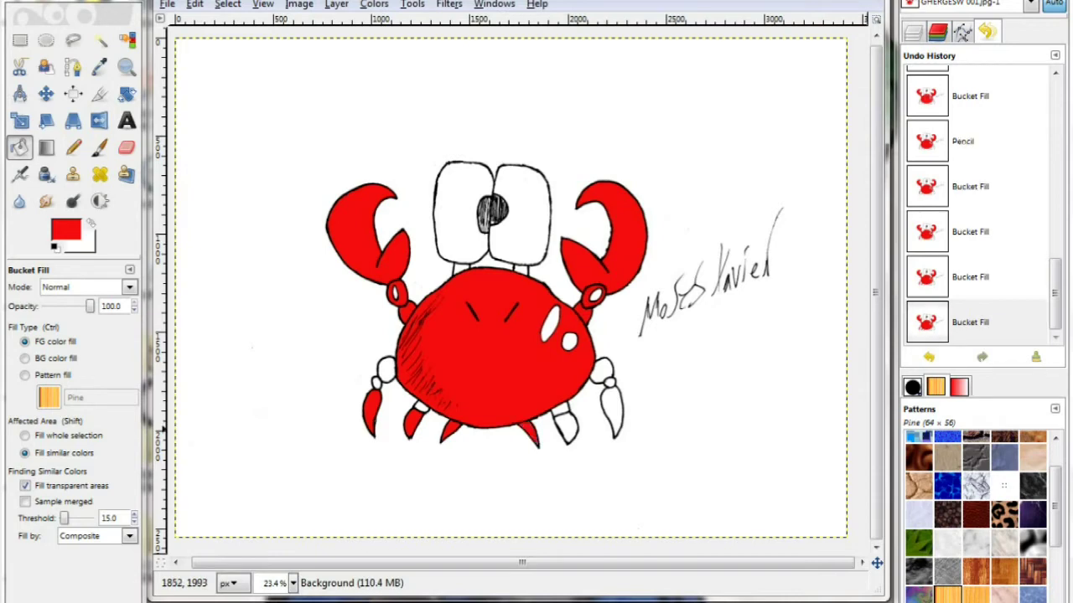
pyautogui.click(566, 426)
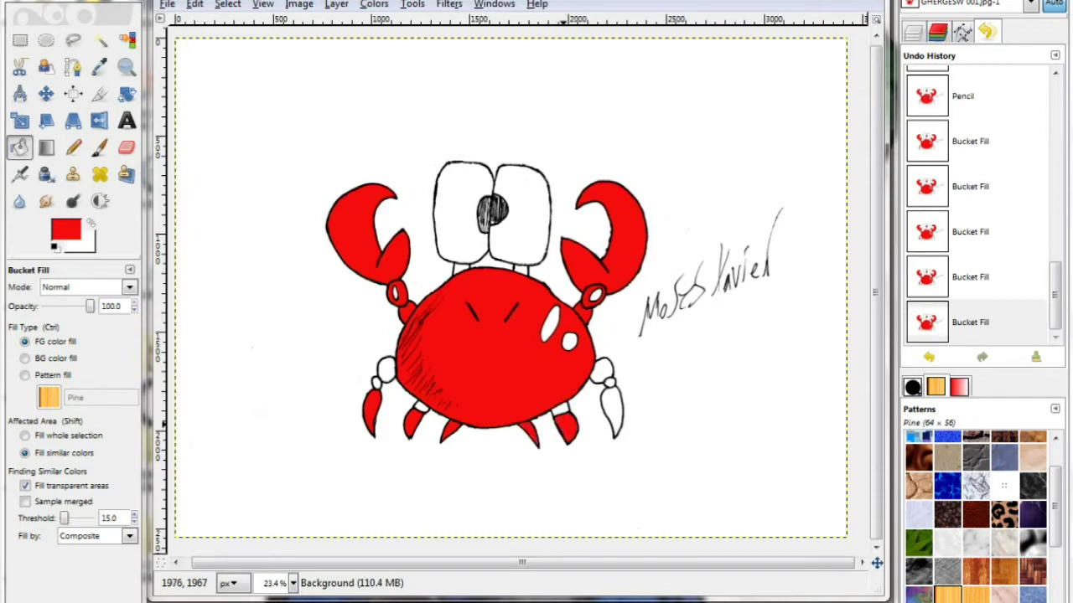
pyautogui.click(612, 410)
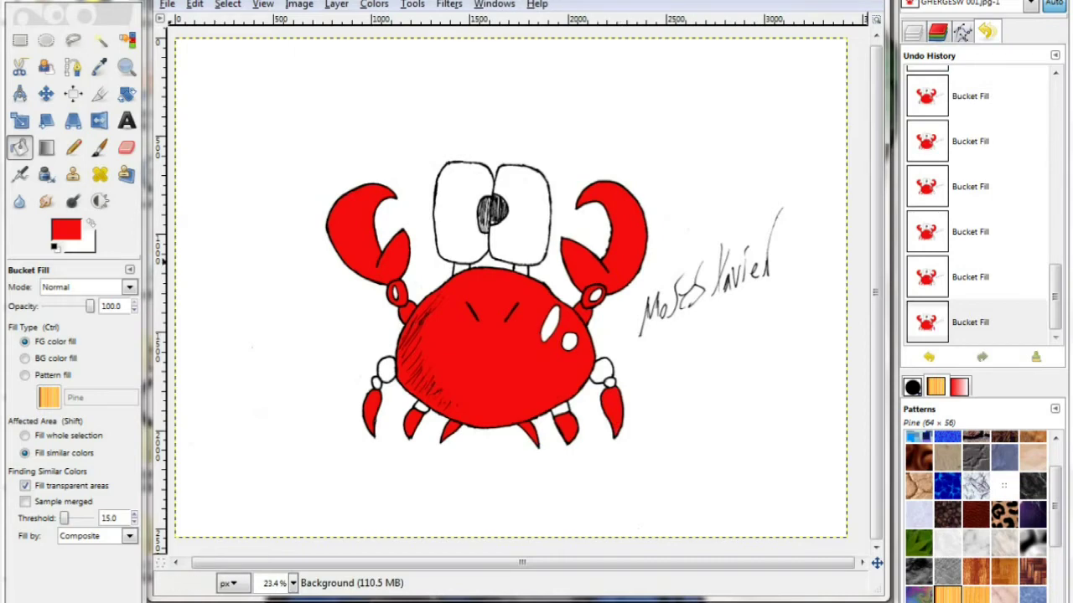
pyautogui.click(66, 228)
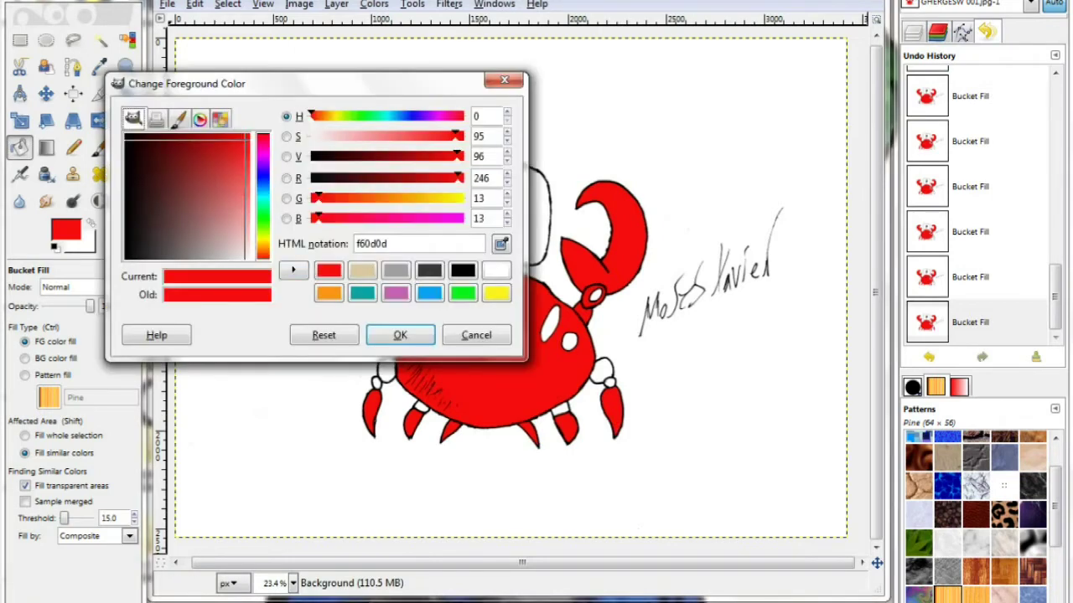
# Set the foreground colour to darker red bf0b0b
pyautogui.moveTo(248, 139); pyautogui.dragTo(218, 139)
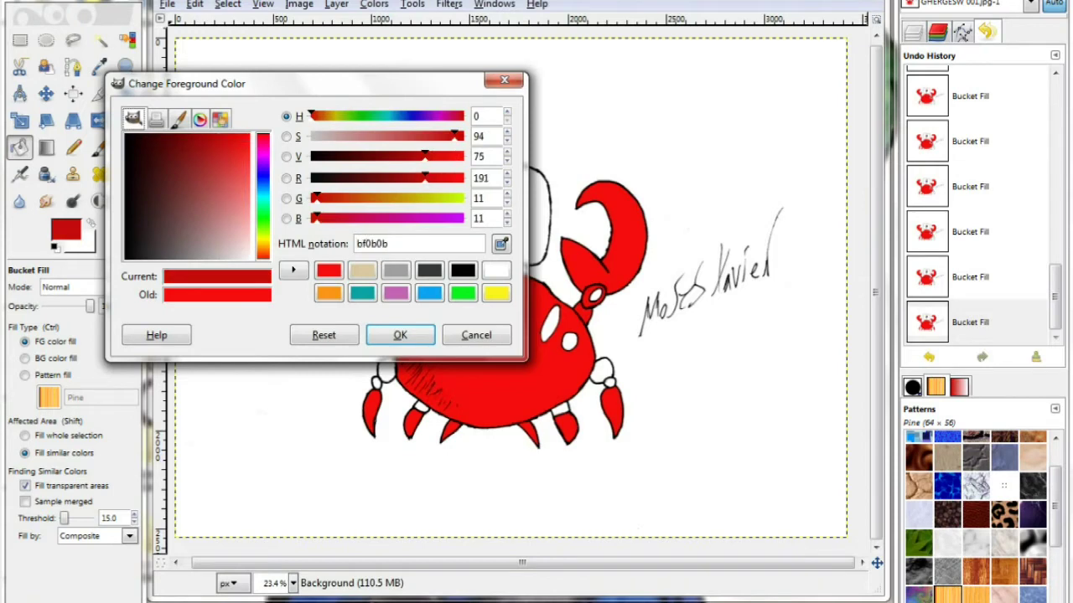
pyautogui.click(294, 270)
pyautogui.click(400, 334)
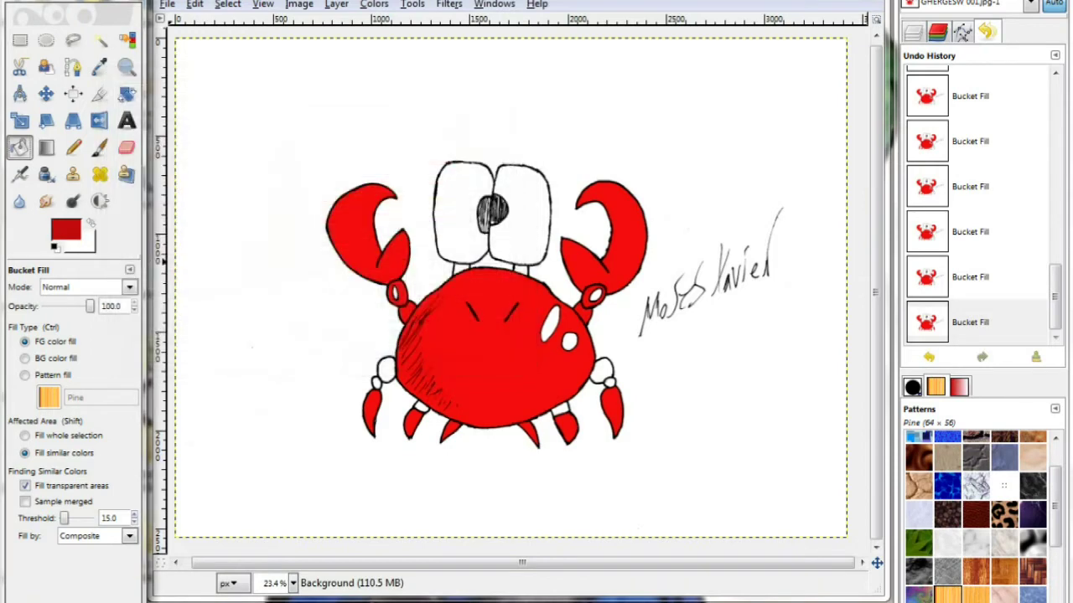
# Fill the gap between the eye stalks and the lower leg joints dark red
pyautogui.click(459, 269)
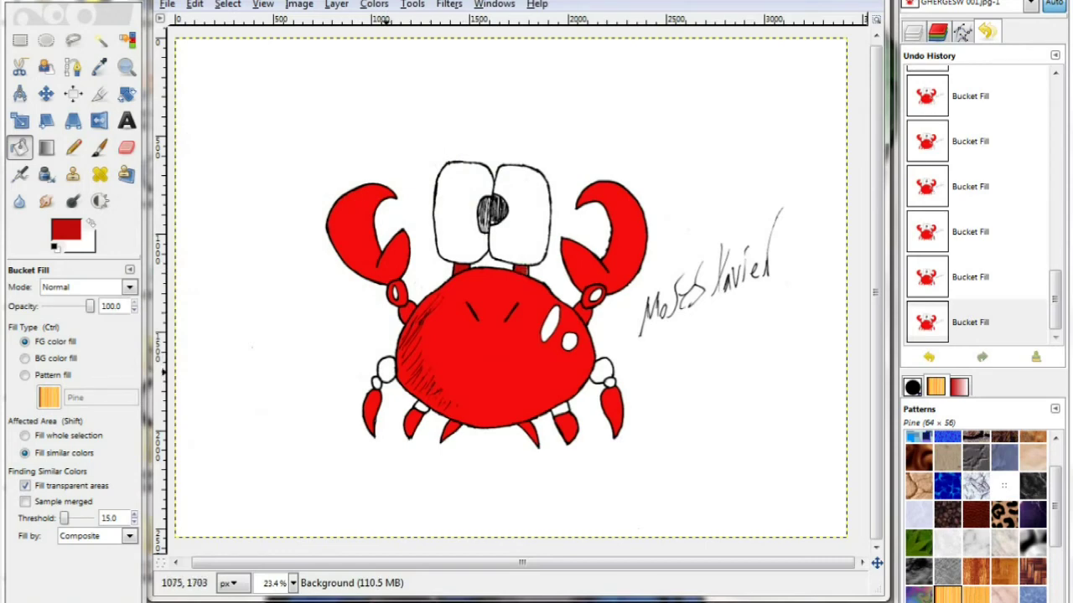
pyautogui.click(387, 369)
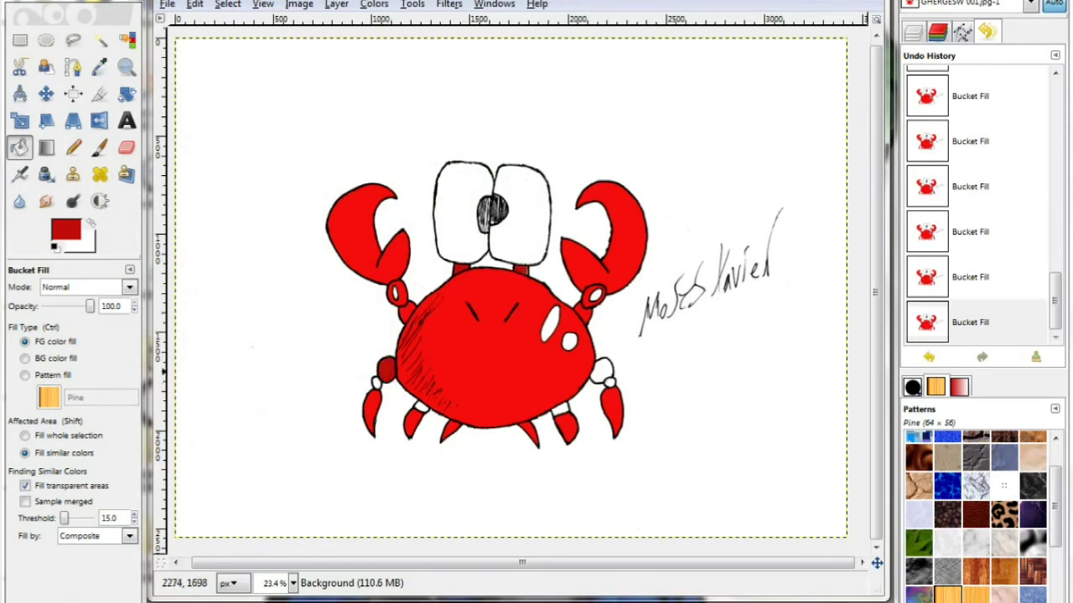
pyautogui.click(604, 371)
pyautogui.click(560, 410)
pyautogui.click(420, 405)
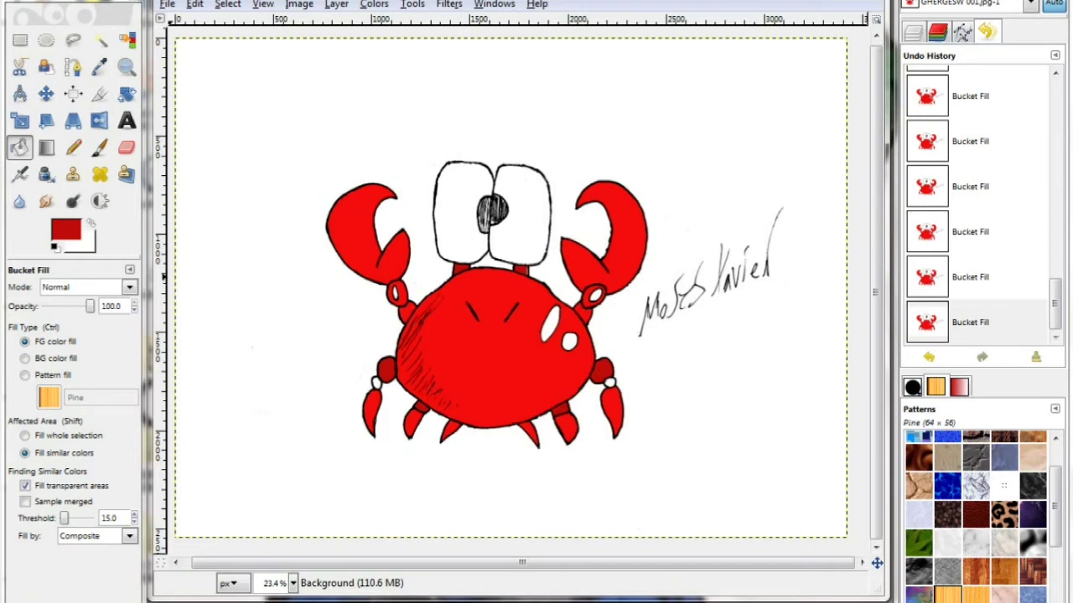
# Set the foreground to a lighter red f64c4c by lowering saturation
pyautogui.click(66, 229)
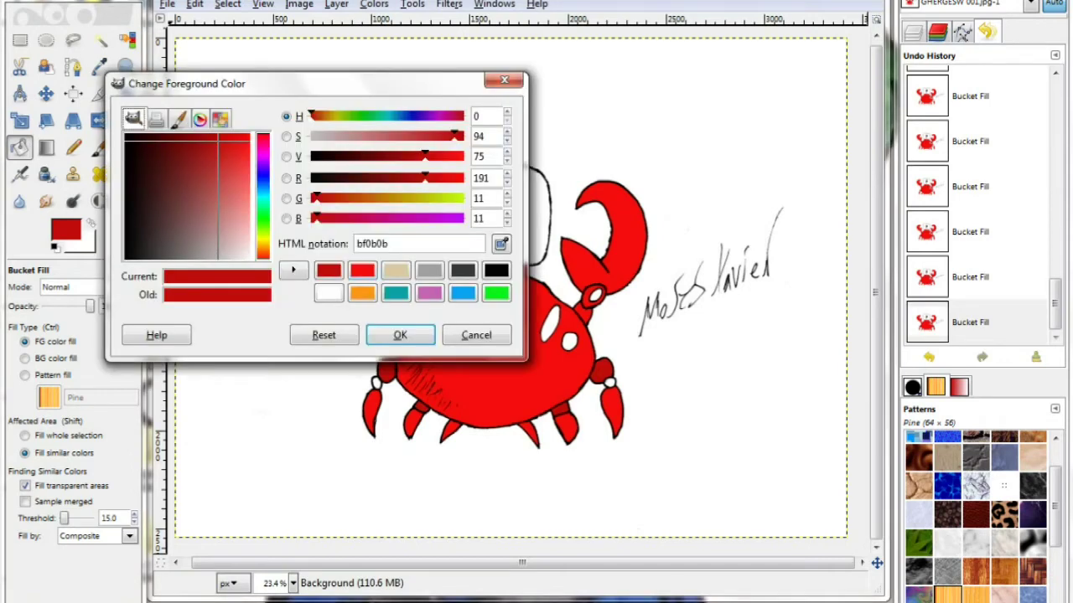
pyautogui.click(362, 270)
pyautogui.moveTo(456, 136); pyautogui.dragTo(416, 136)
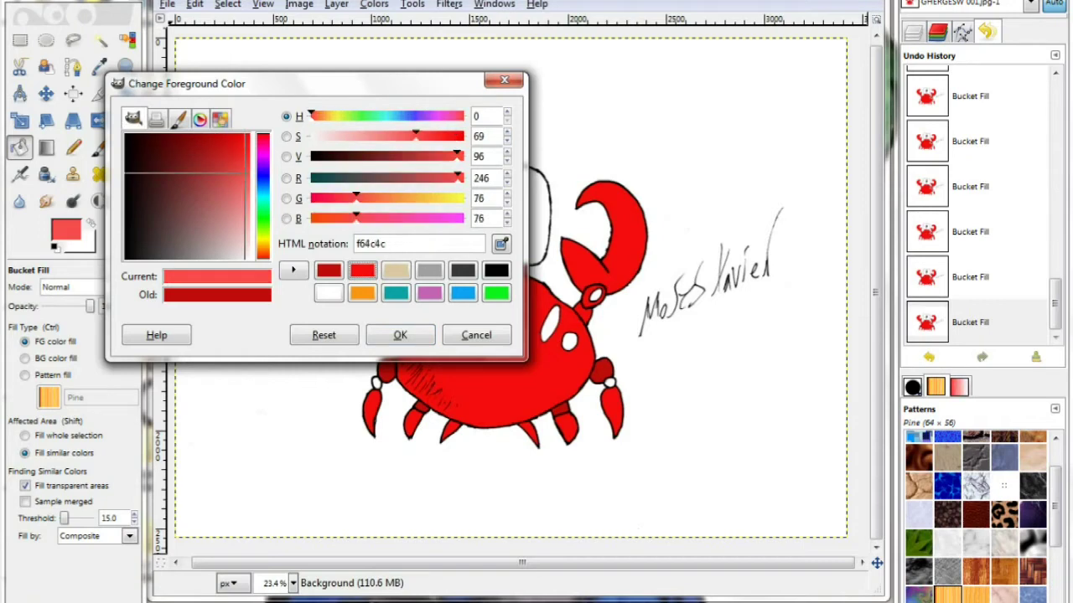
pyautogui.click(294, 270)
pyautogui.click(399, 334)
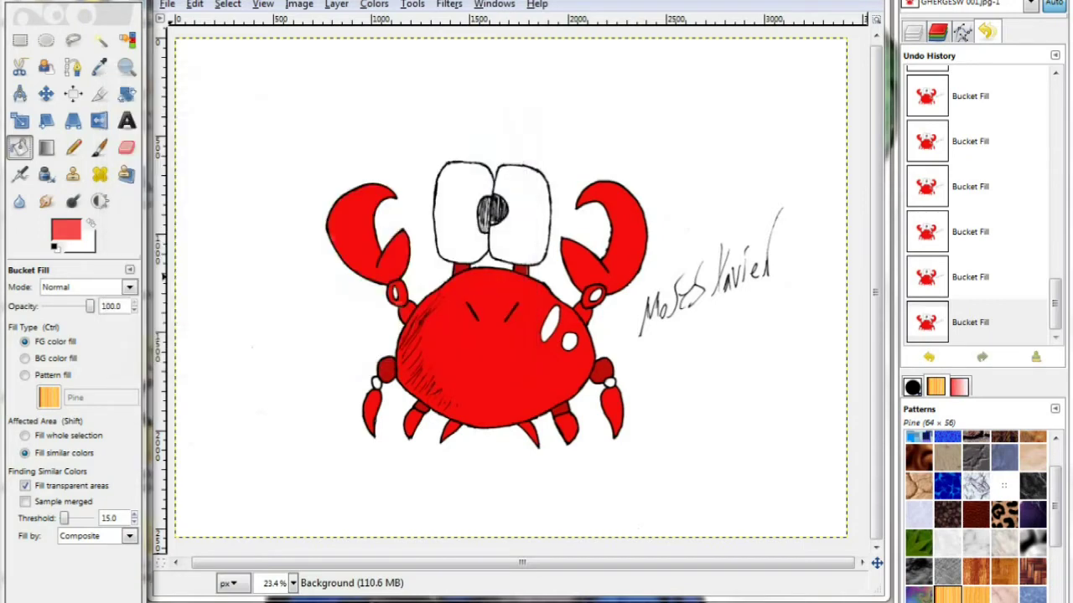
# Fill both claw joint circles with the lighter red
pyautogui.click(377, 382)
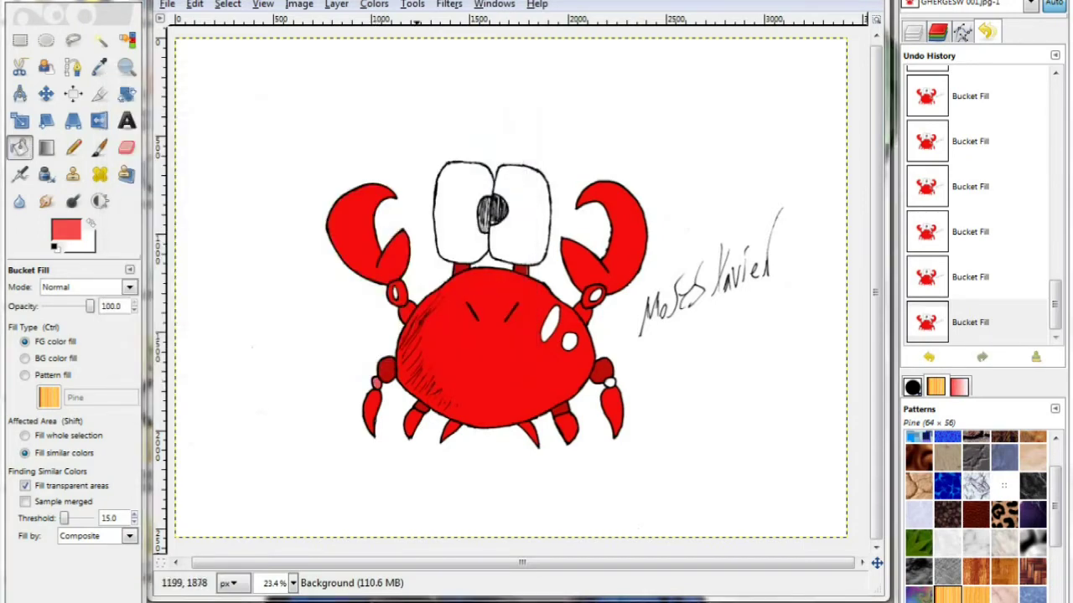
pyautogui.click(609, 383)
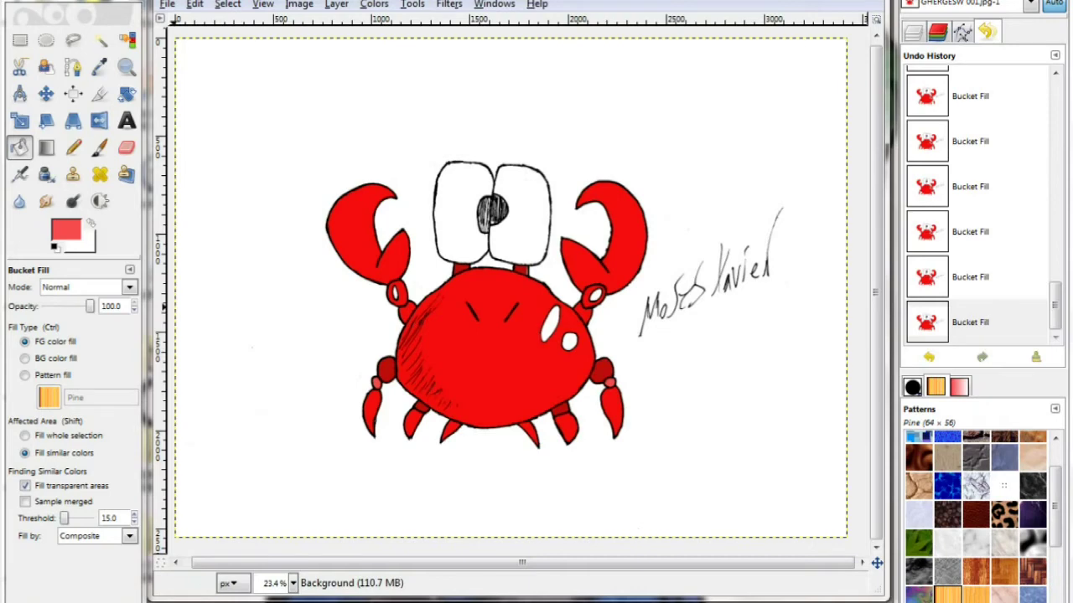
pyautogui.click(67, 229)
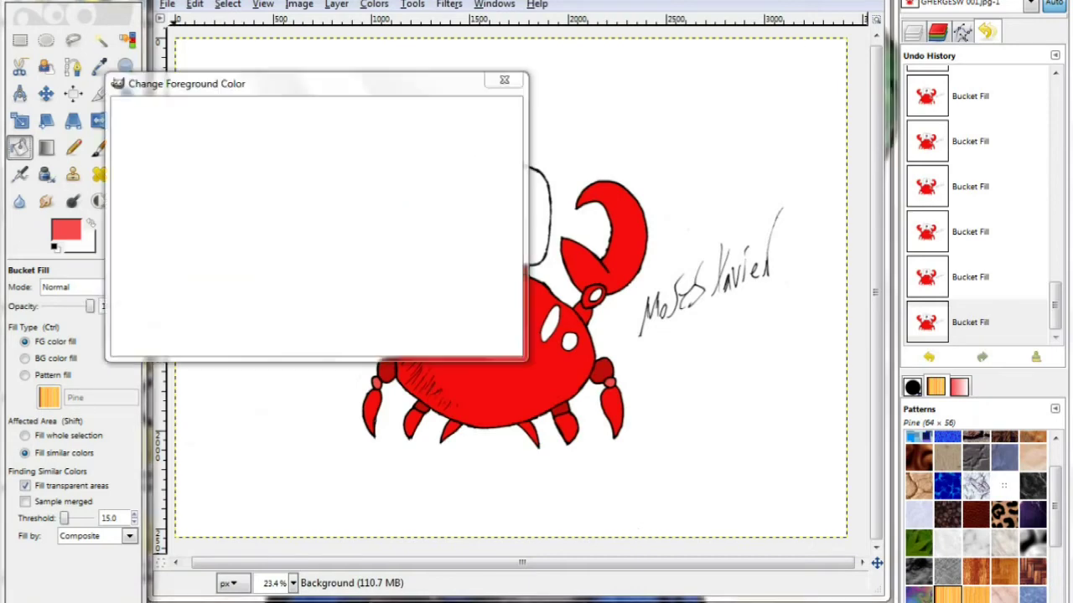
# Try a black background fill, undo it, and shift the foreground hue toward blue
pyautogui.click(328, 293)
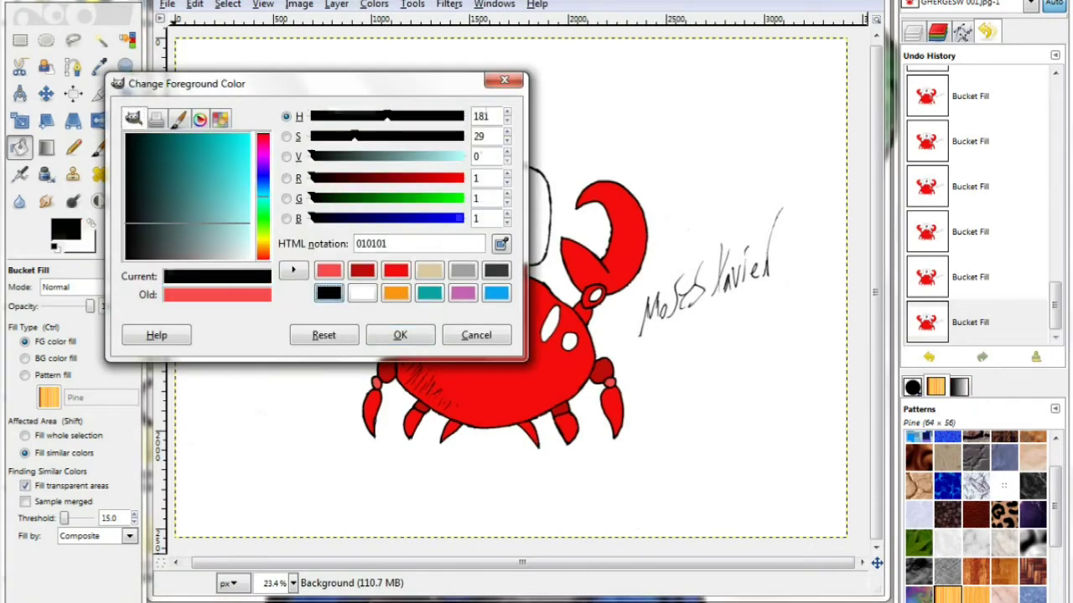
pyautogui.click(399, 335)
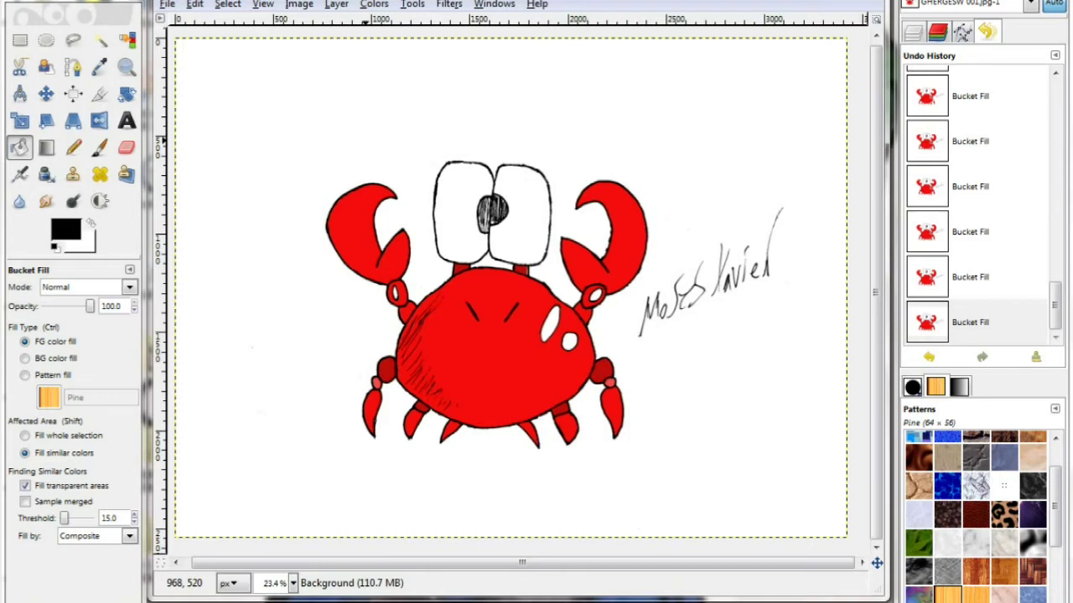
pyautogui.click(368, 139)
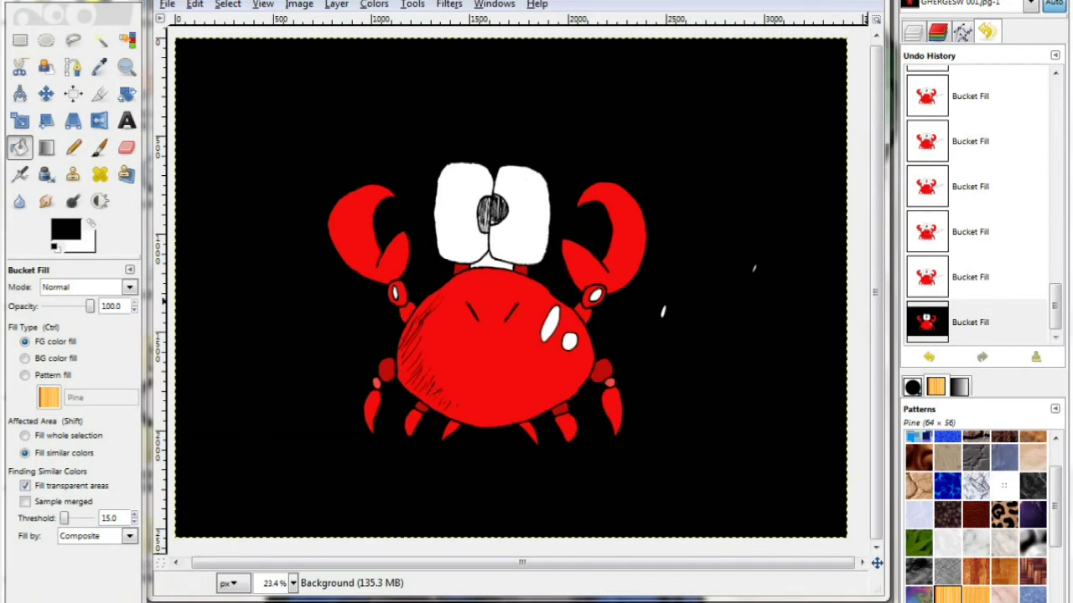
pyautogui.hotkey('ctrl', 'z')
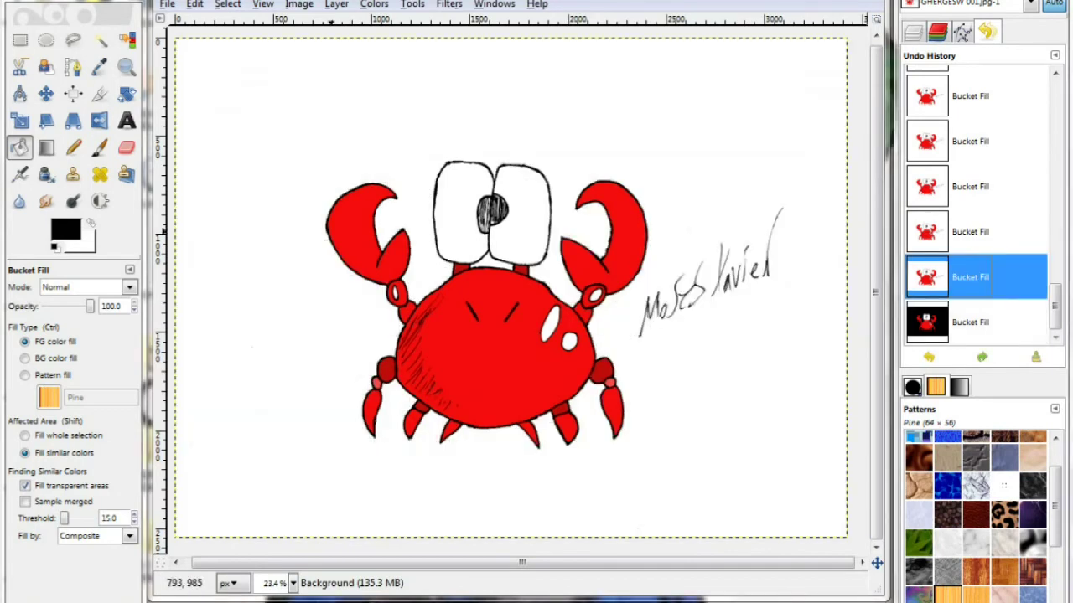
pyautogui.click(65, 229)
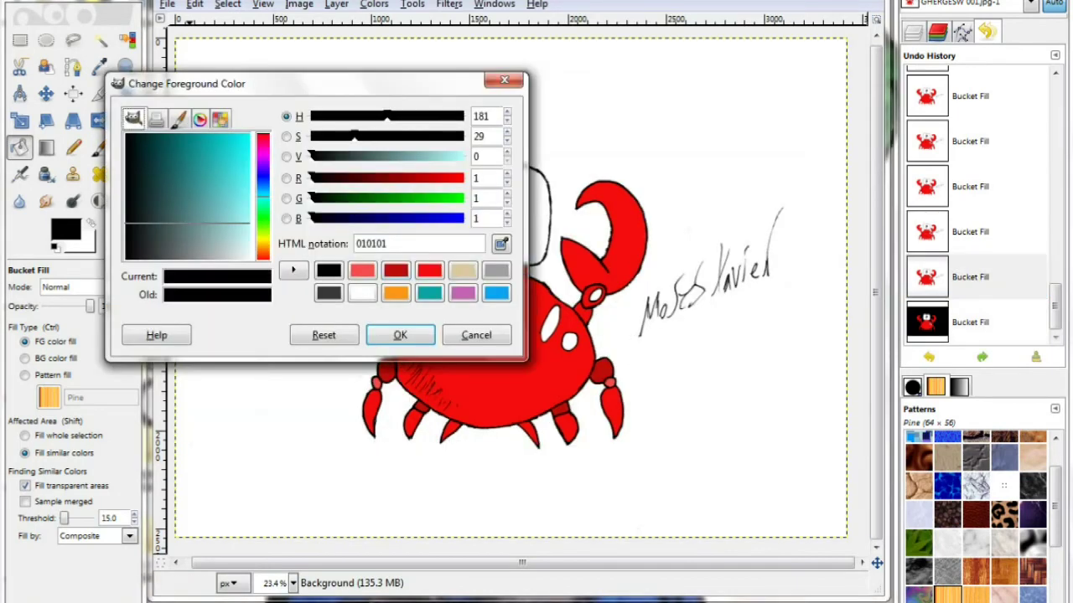
pyautogui.moveTo(387, 116); pyautogui.dragTo(406, 116)
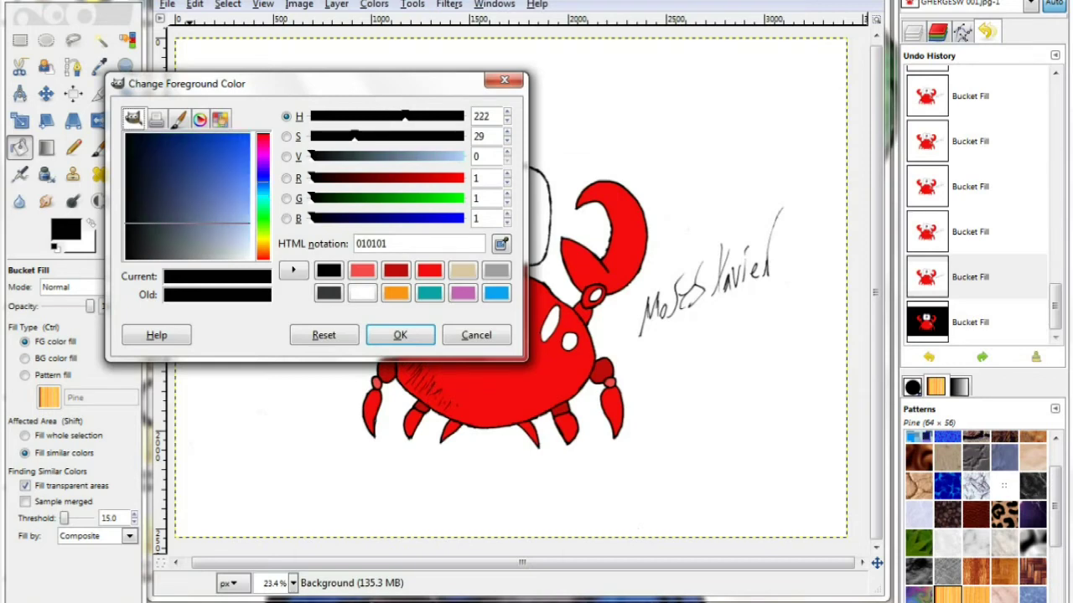
# Set the foreground to blue 054bea and fill the background and leftover gaps blue
pyautogui.click(240, 143)
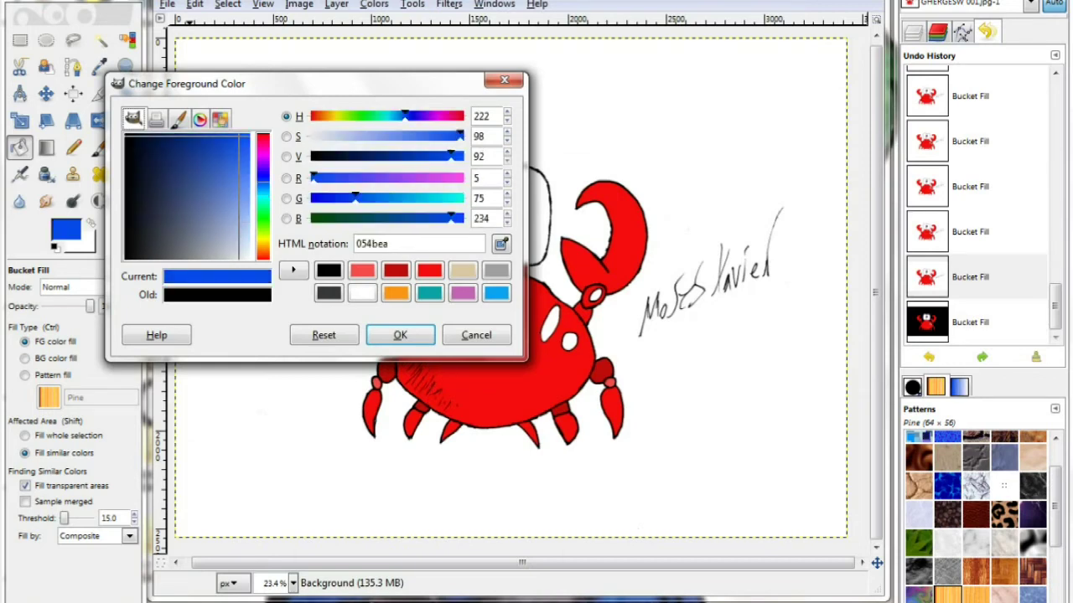
pyautogui.click(400, 334)
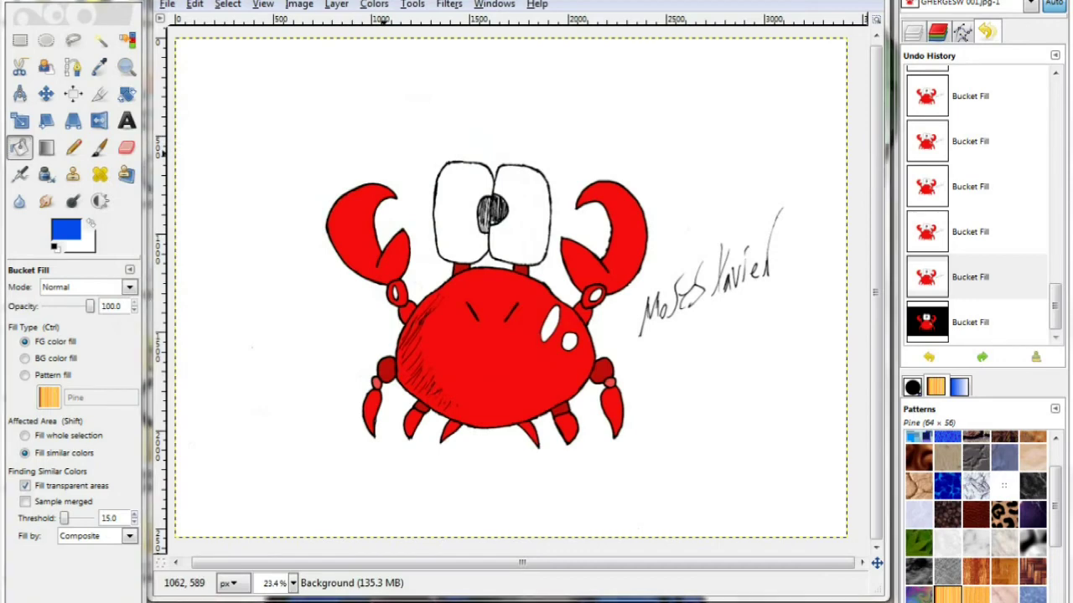
pyautogui.click(383, 153)
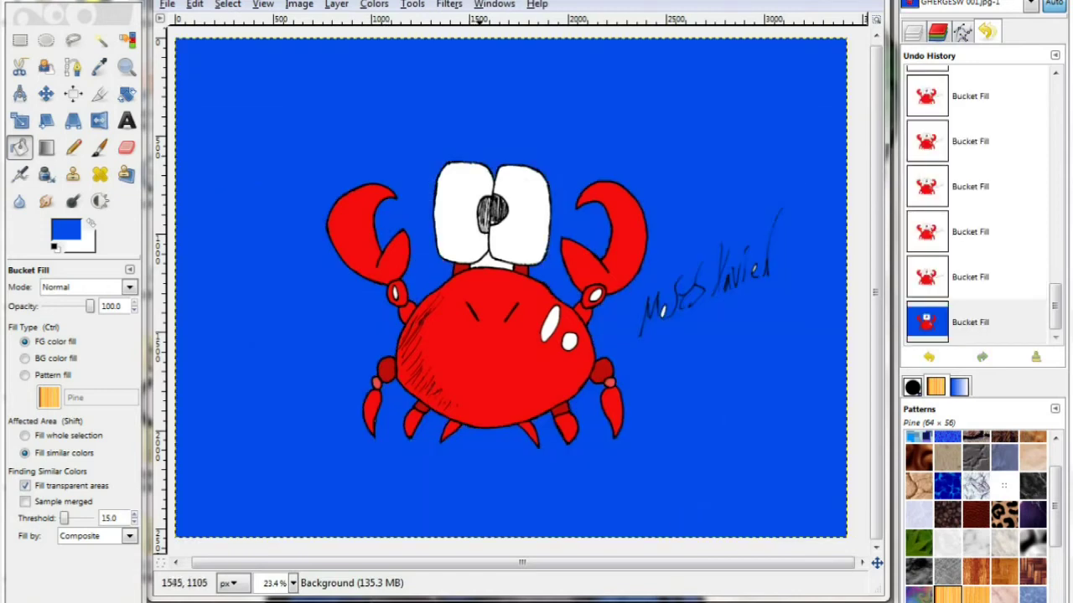
pyautogui.click(495, 266)
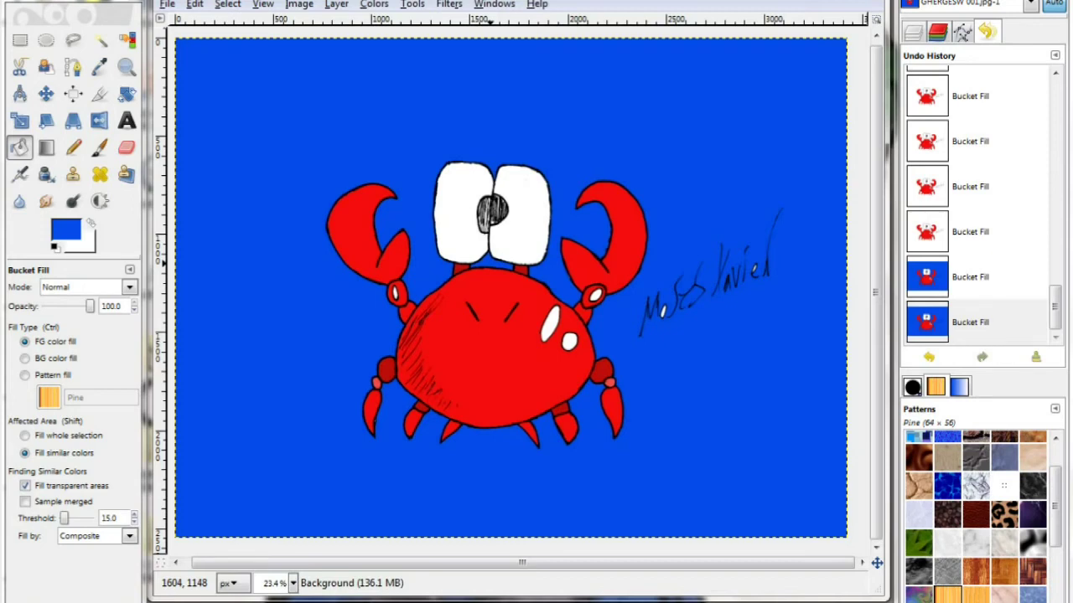
pyautogui.click(679, 306)
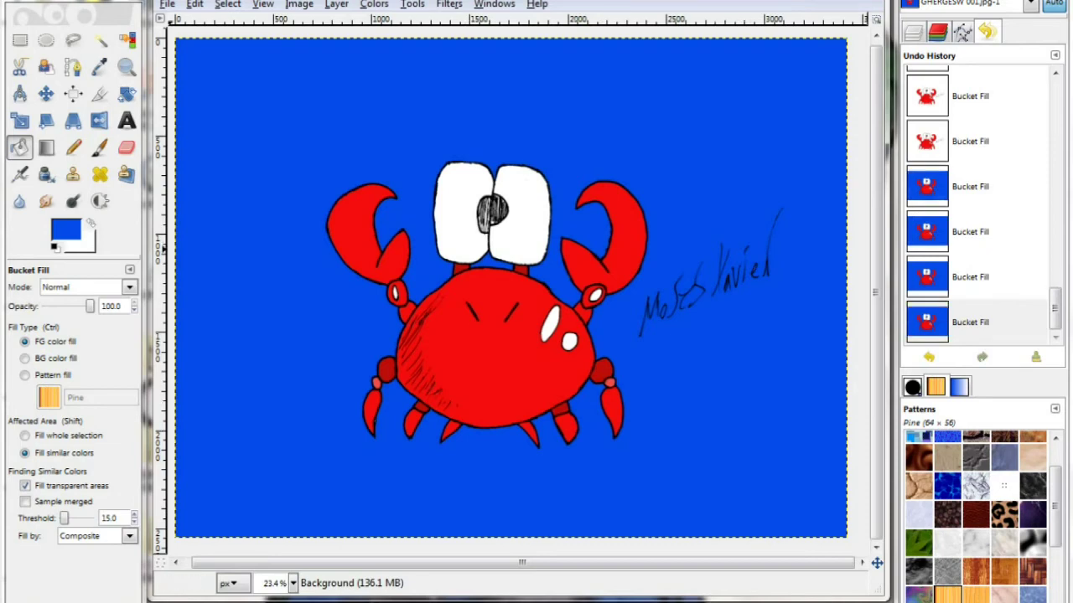
pyautogui.click(65, 229)
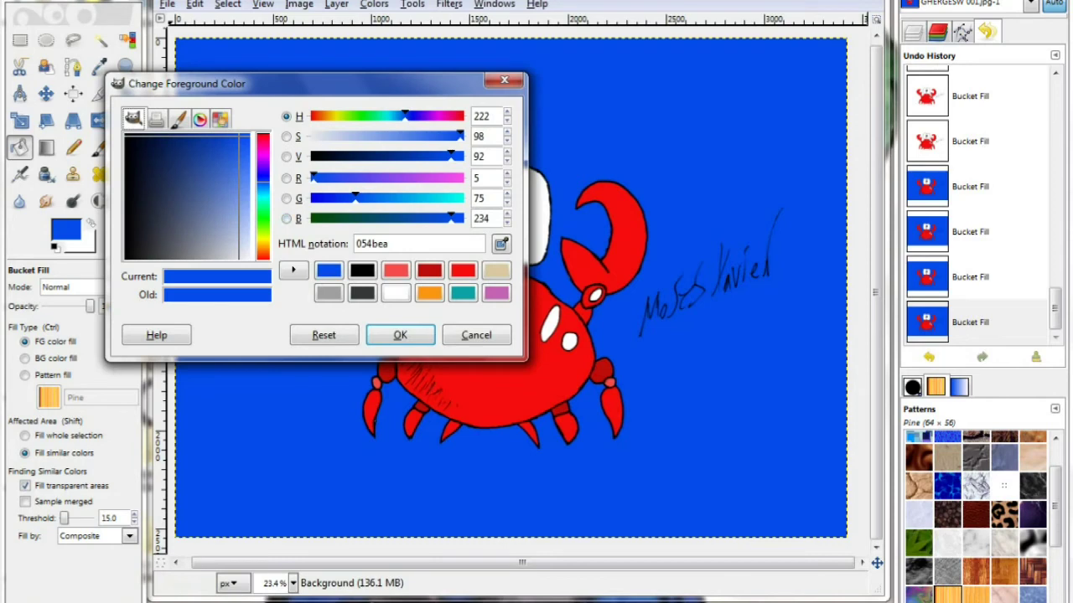
# Set the foreground colour to green 40ef40
pyautogui.write('40ef40')
pyautogui.press('Return')
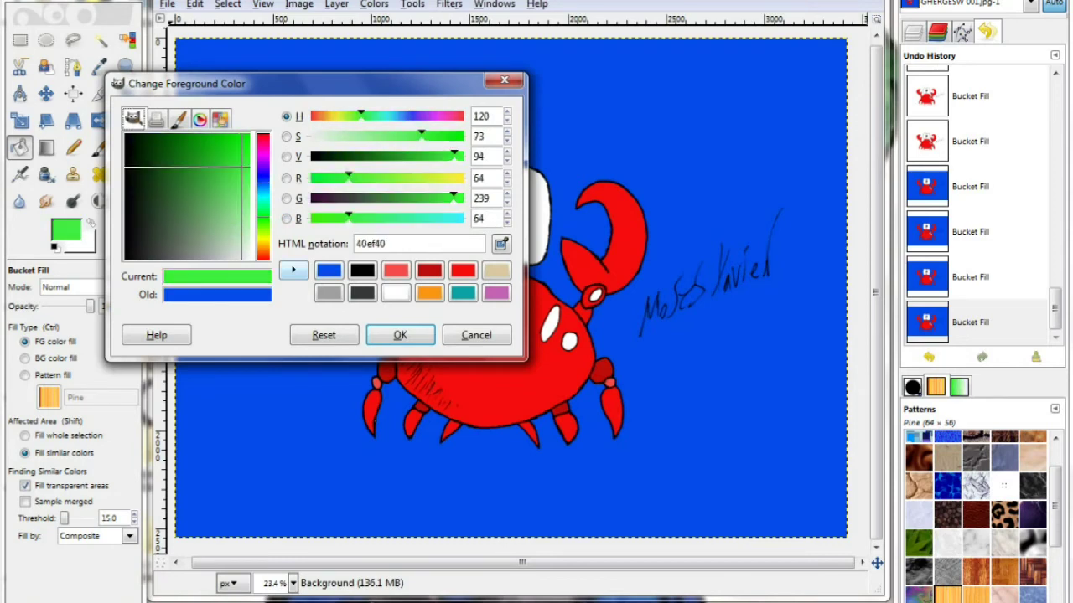
pyautogui.click(400, 334)
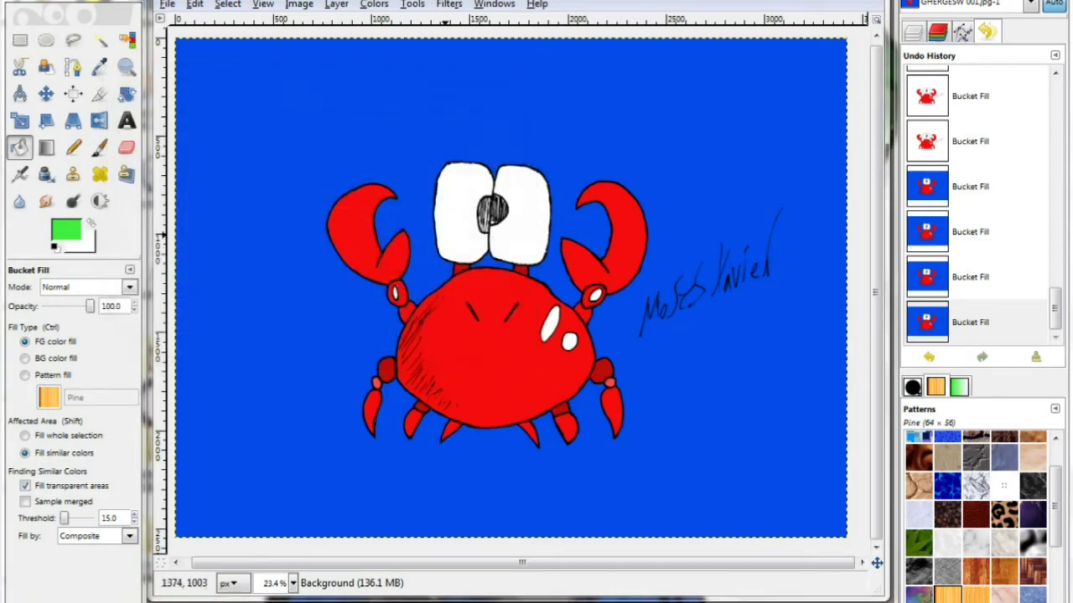
# Fill both eyes, the claw's white spot and the two body highlights green
pyautogui.click(445, 235)
pyautogui.click(524, 247)
pyautogui.click(594, 295)
pyautogui.click(545, 327)
pyautogui.click(570, 342)
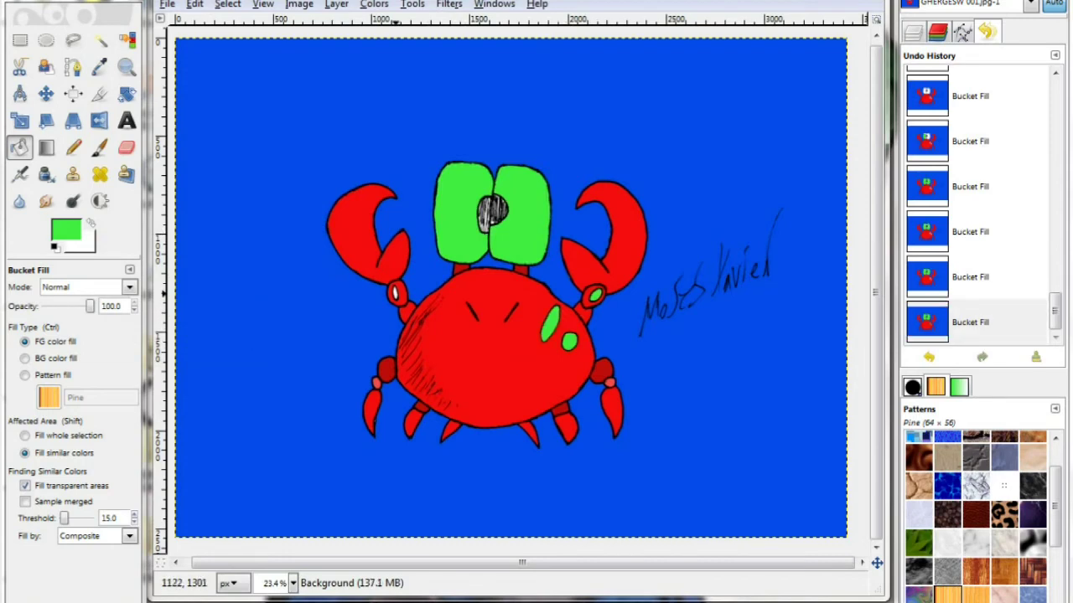
pyautogui.click(126, 68)
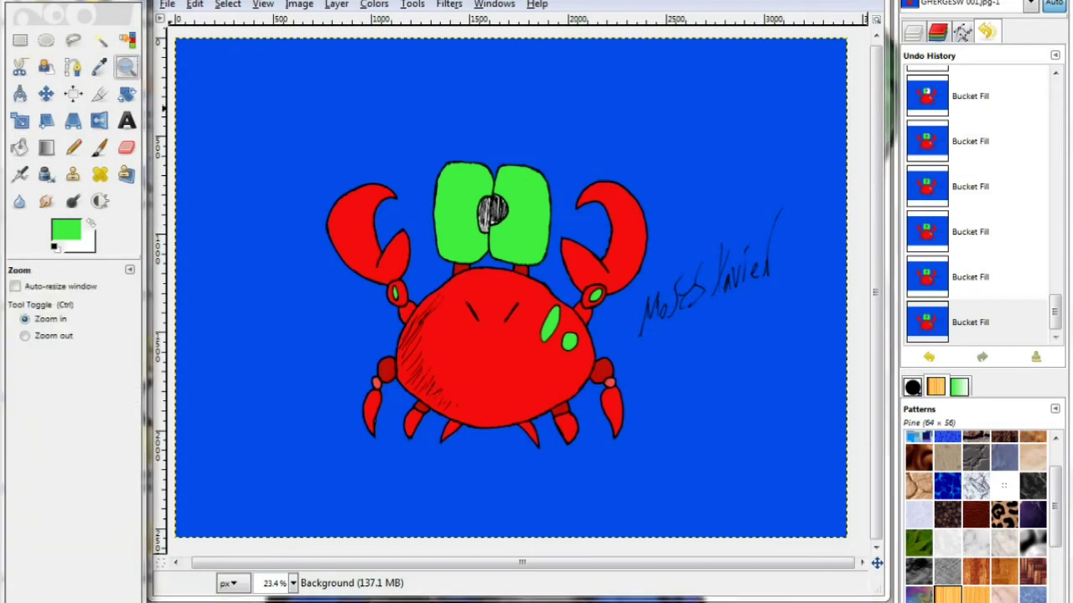
# Select the white hatched pupil strokes by colour, then zoom back out to the whole crab
pyautogui.moveTo(465, 182); pyautogui.dragTo(536, 268)
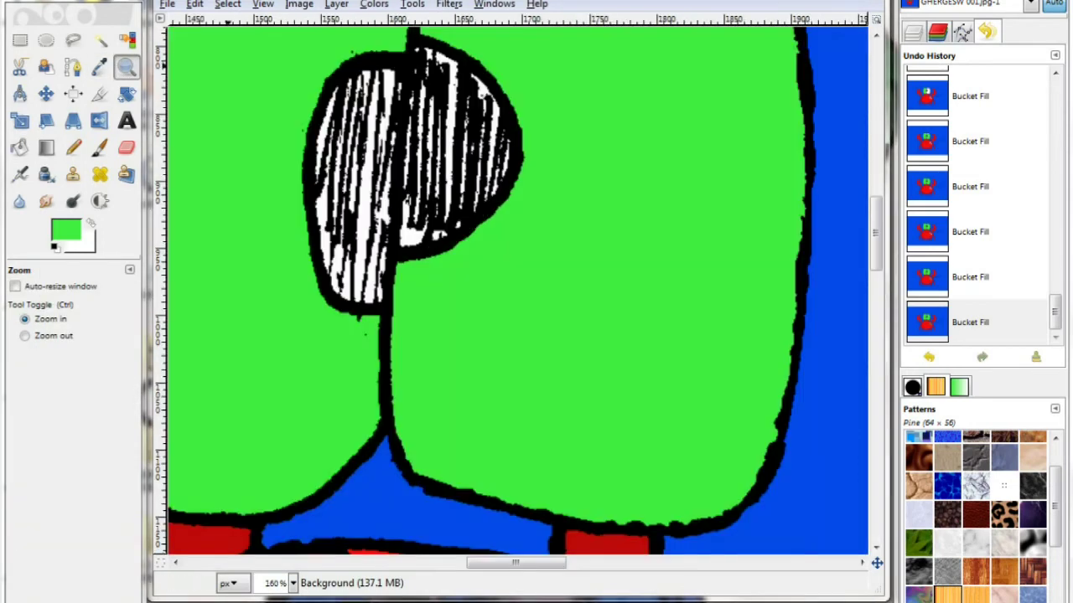
pyautogui.click(126, 39)
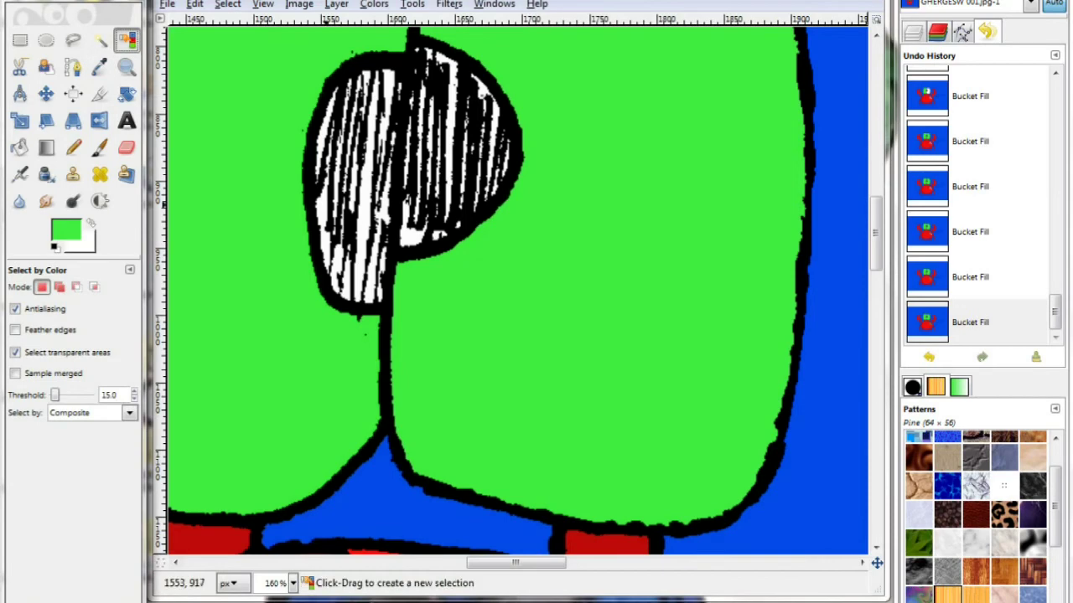
pyautogui.click(360, 167)
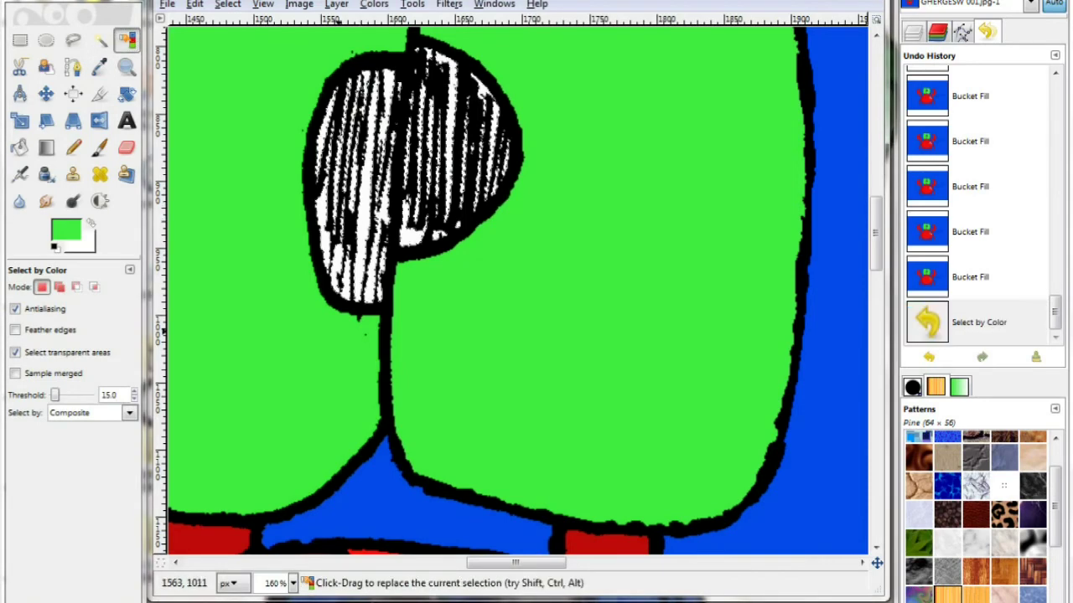
pyautogui.click(293, 582)
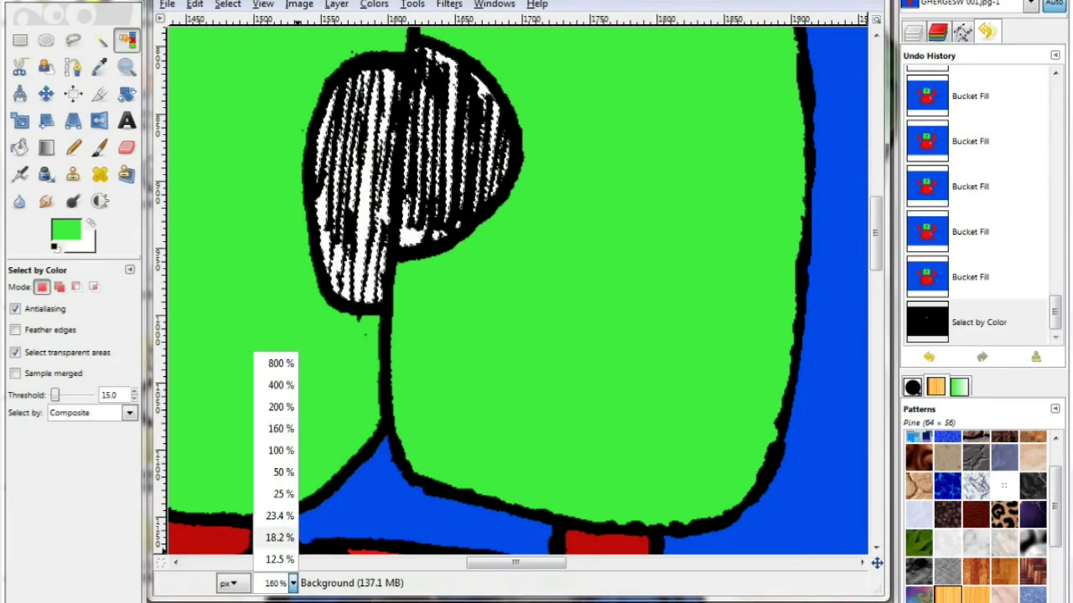
pyautogui.click(279, 537)
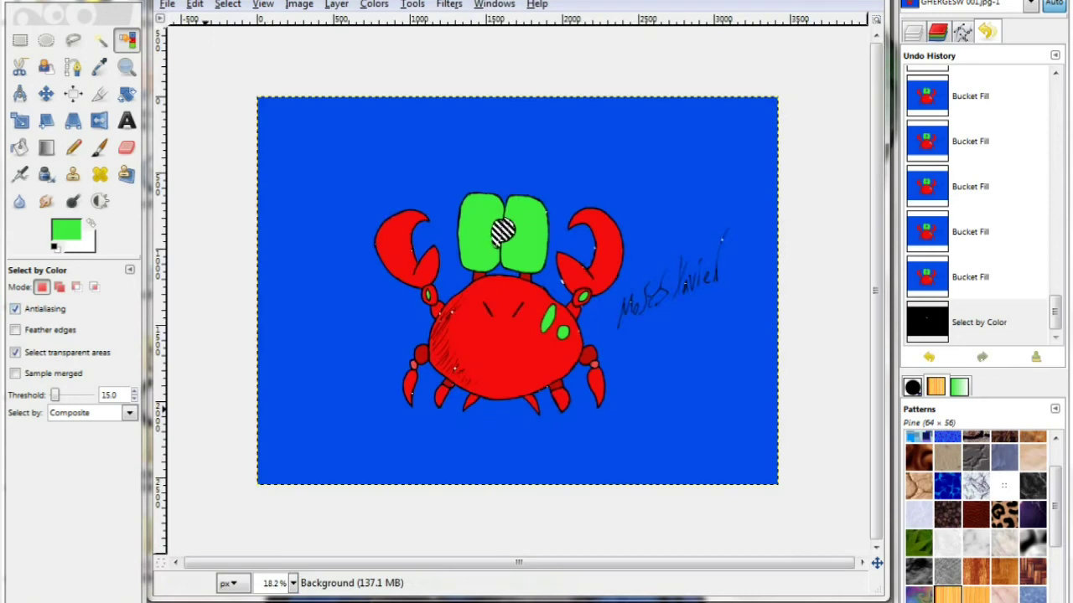
# Fill the pupil selection with dark grey 363838 and clear the selection
pyautogui.click(67, 228)
pyautogui.click(395, 293)
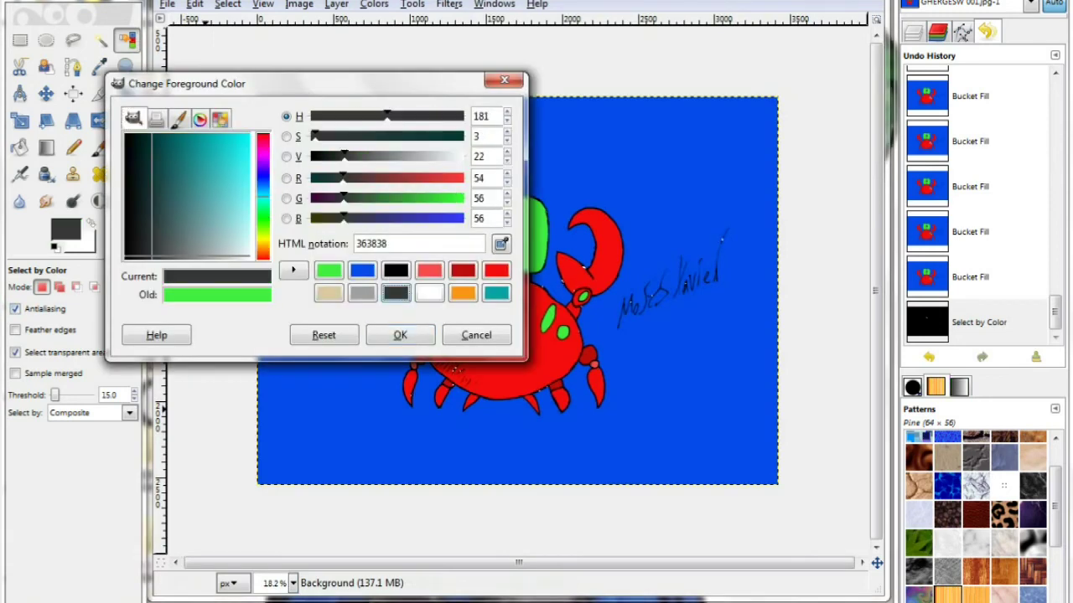
pyautogui.click(400, 334)
pyautogui.rightClick(470, 294)
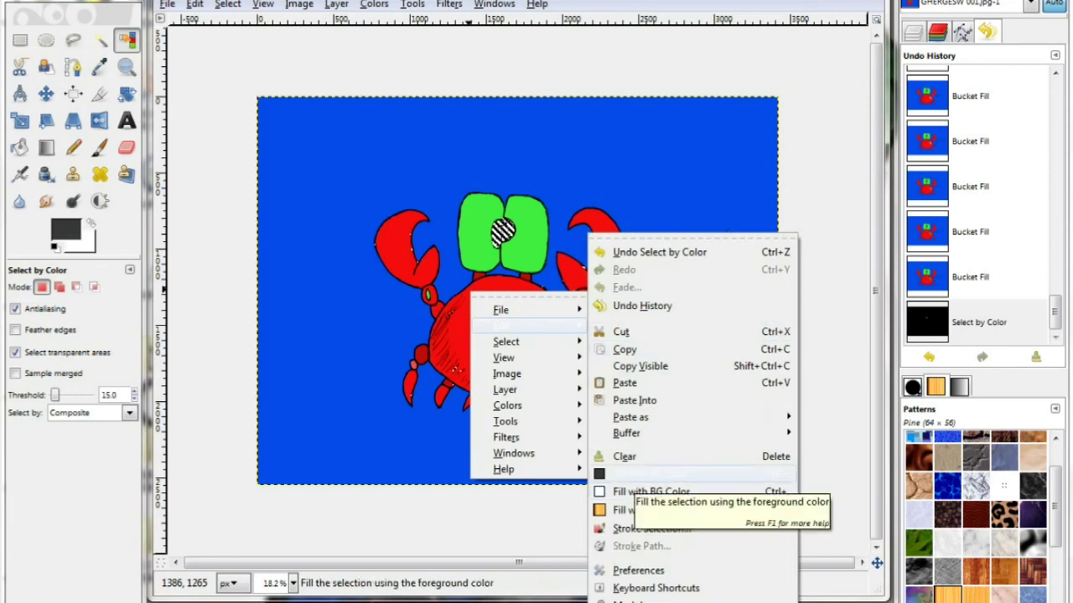
pyautogui.click(637, 474)
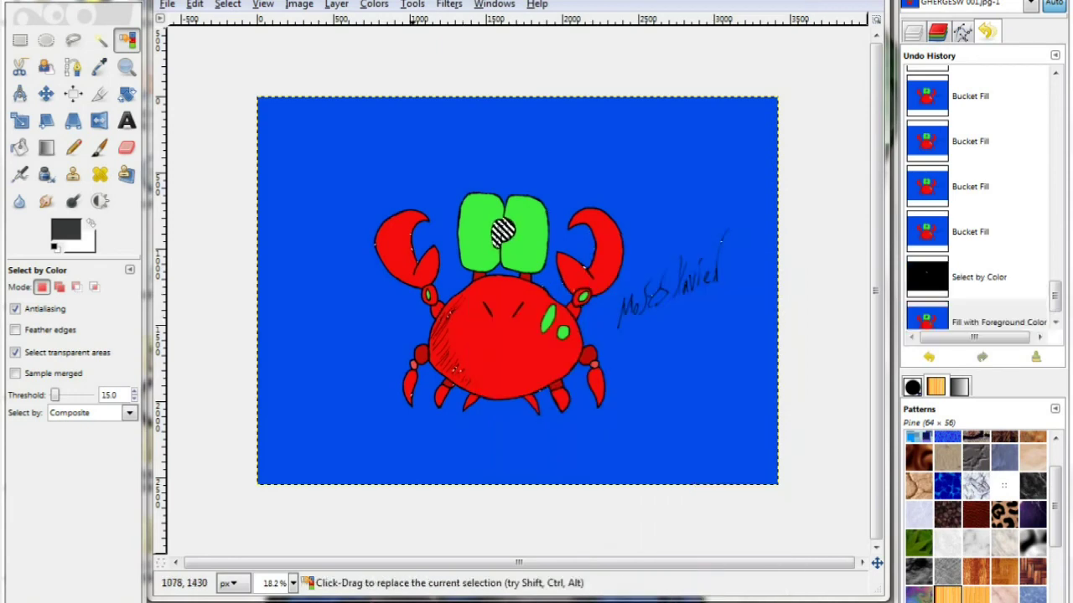
pyautogui.hotkey('ctrl', 'shift', 'a')
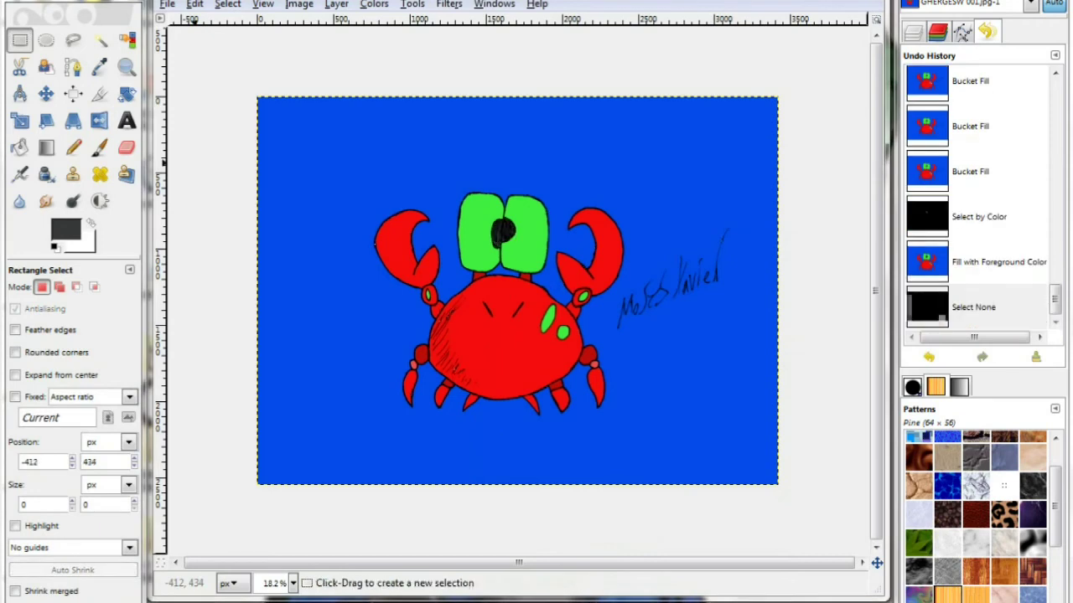
# Select the green eyes and spots by colour, fill them white, and deselect
pyautogui.click(539, 269)
pyautogui.rightClick(526, 268)
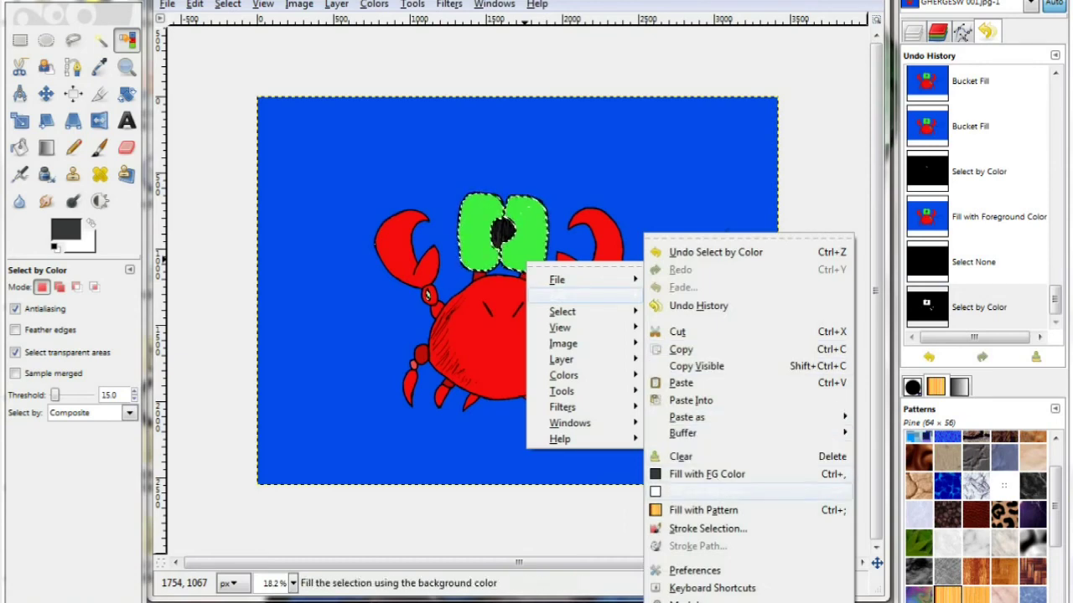
pyautogui.click(707, 492)
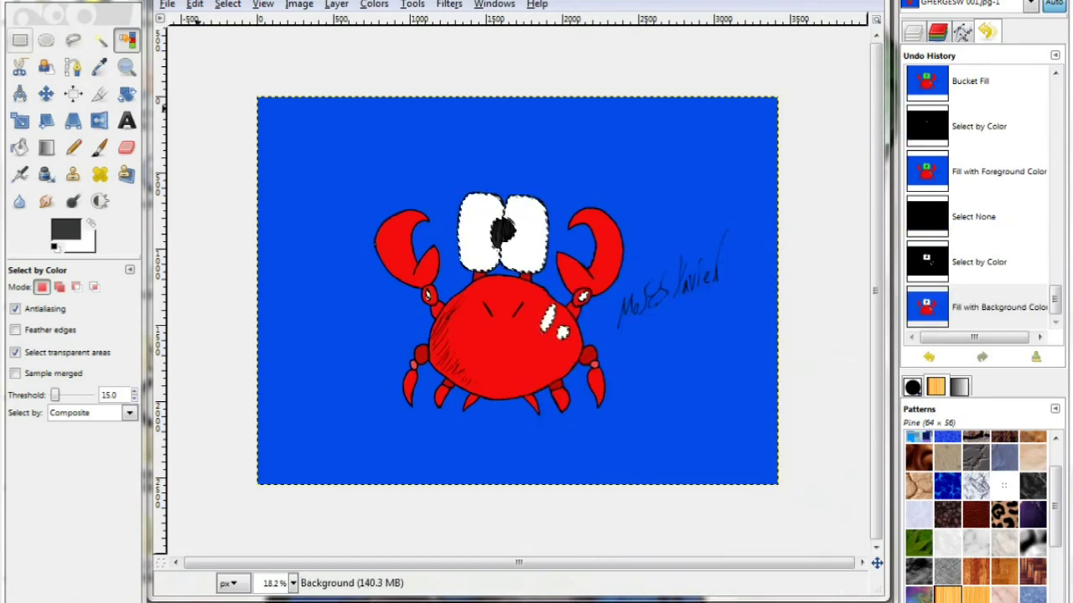
pyautogui.click(20, 40)
pyautogui.click(271, 267)
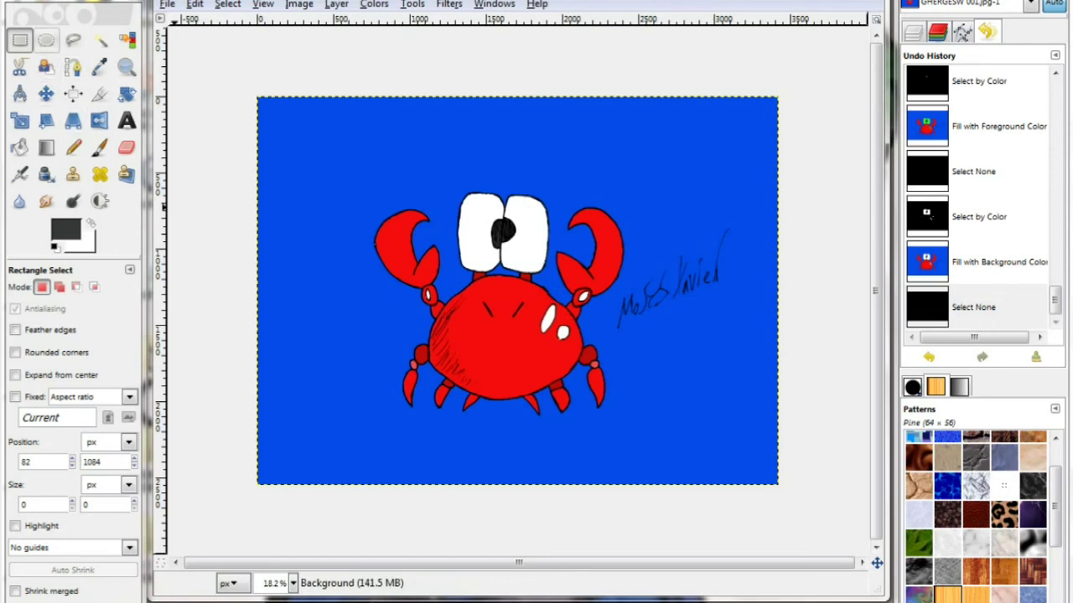
# Draw an elliptical selection and move it down around the crab's legs
pyautogui.click(46, 40)
pyautogui.moveTo(378, 322); pyautogui.dragTo(658, 426)
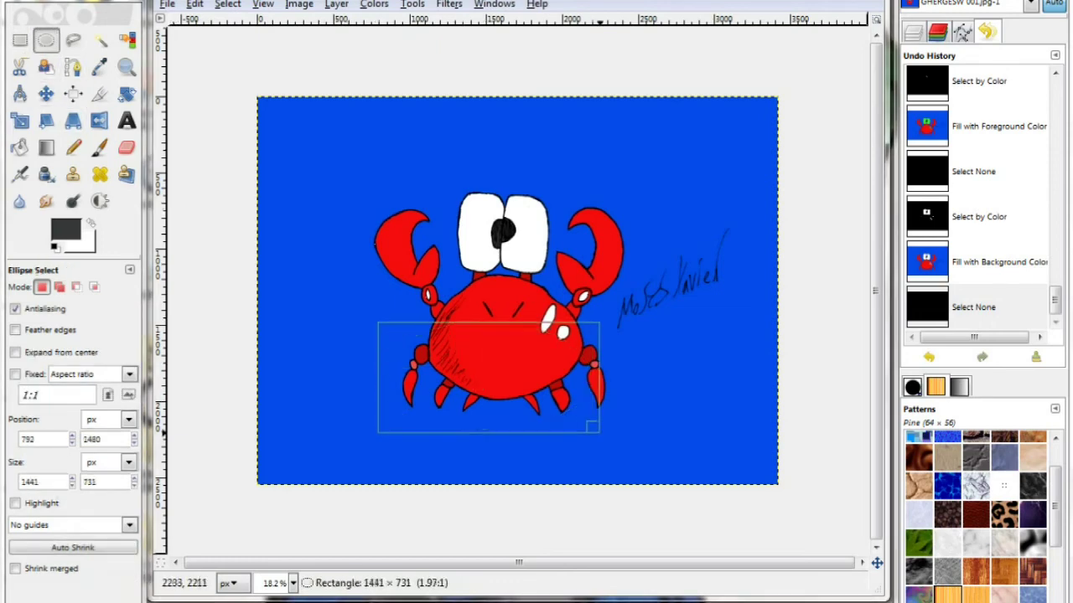
pyautogui.moveTo(658, 426); pyautogui.dragTo(659, 423)
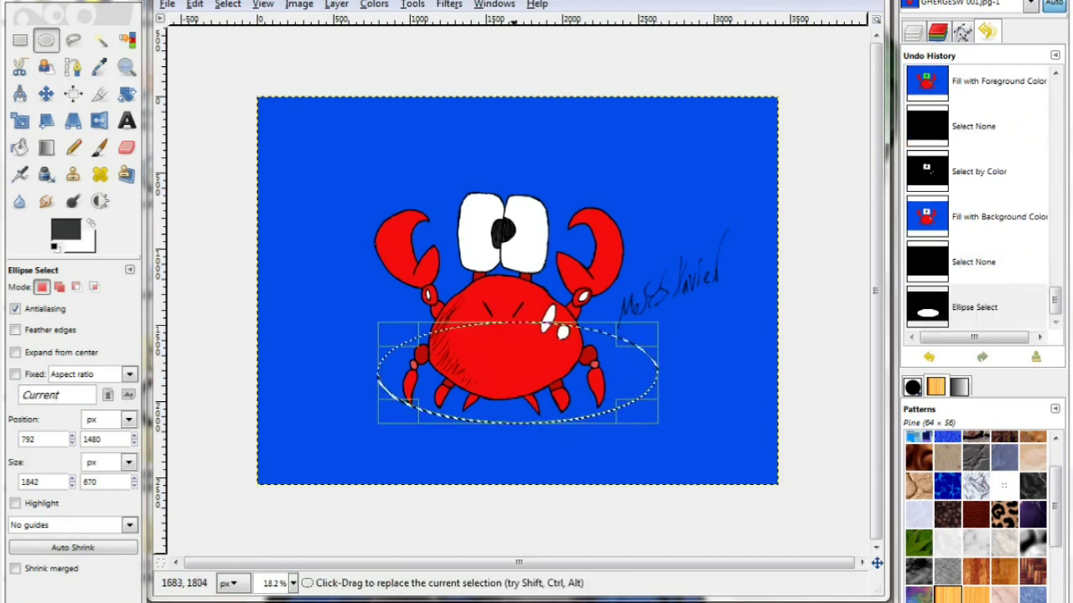
pyautogui.moveTo(517, 369); pyautogui.dragTo(506, 385)
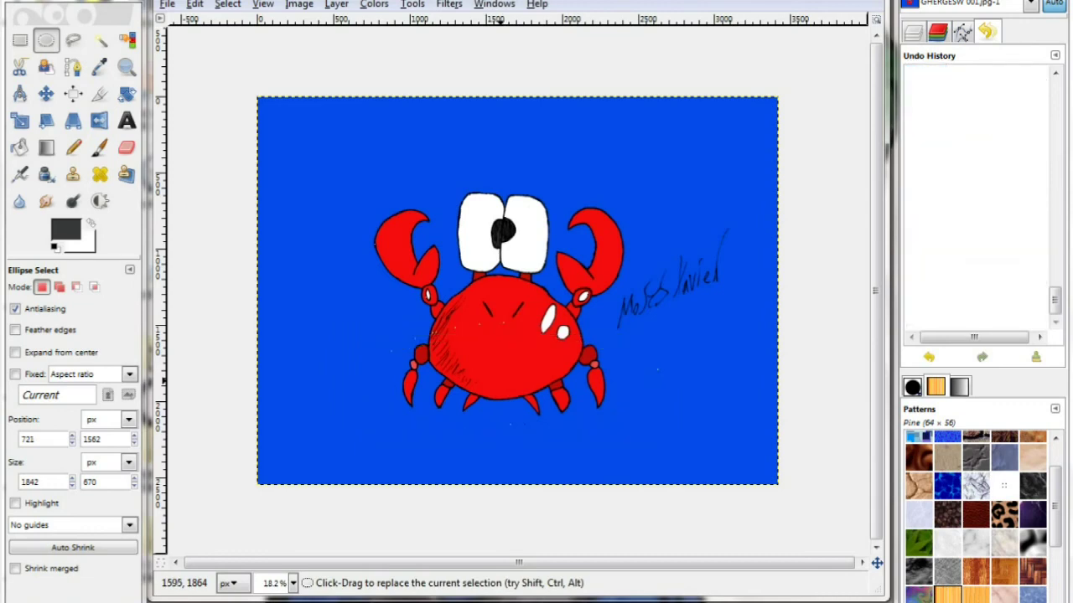
# Set the foreground colour to darker blue 063dba
pyautogui.click(66, 229)
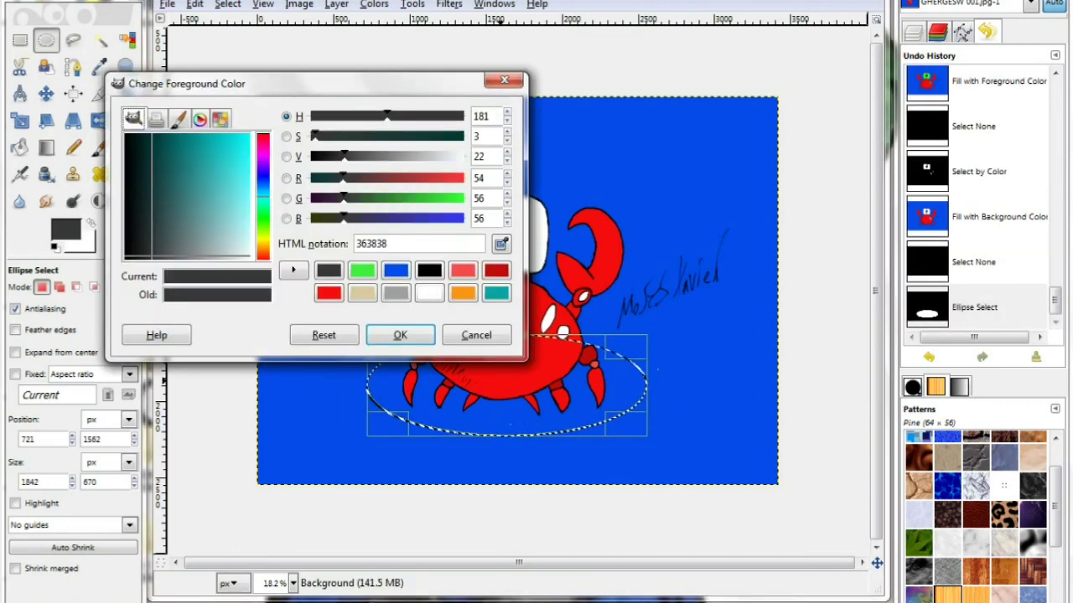
pyautogui.click(395, 270)
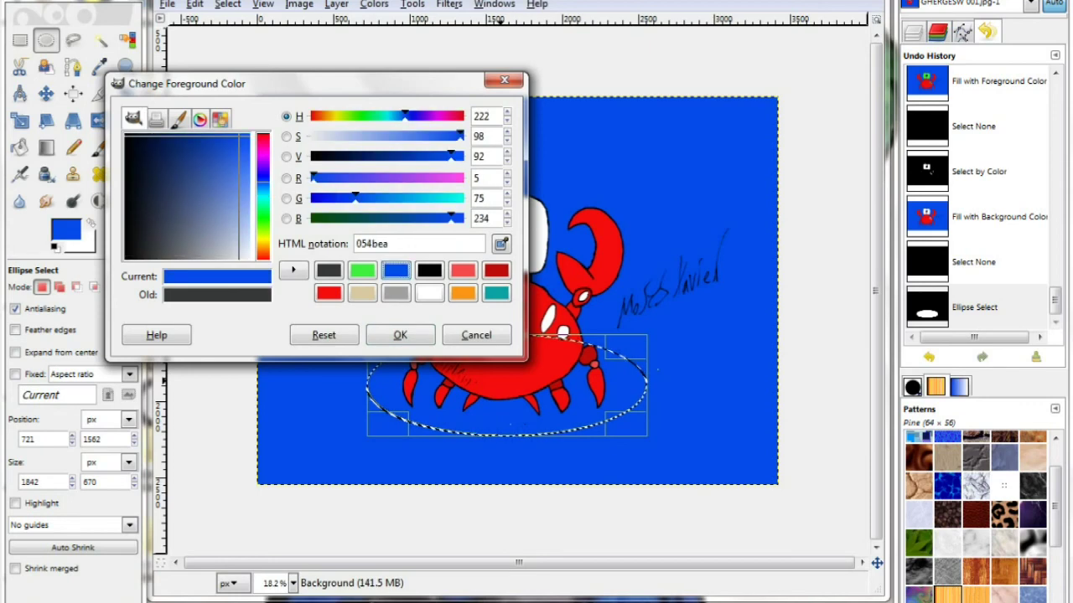
pyautogui.click(222, 137)
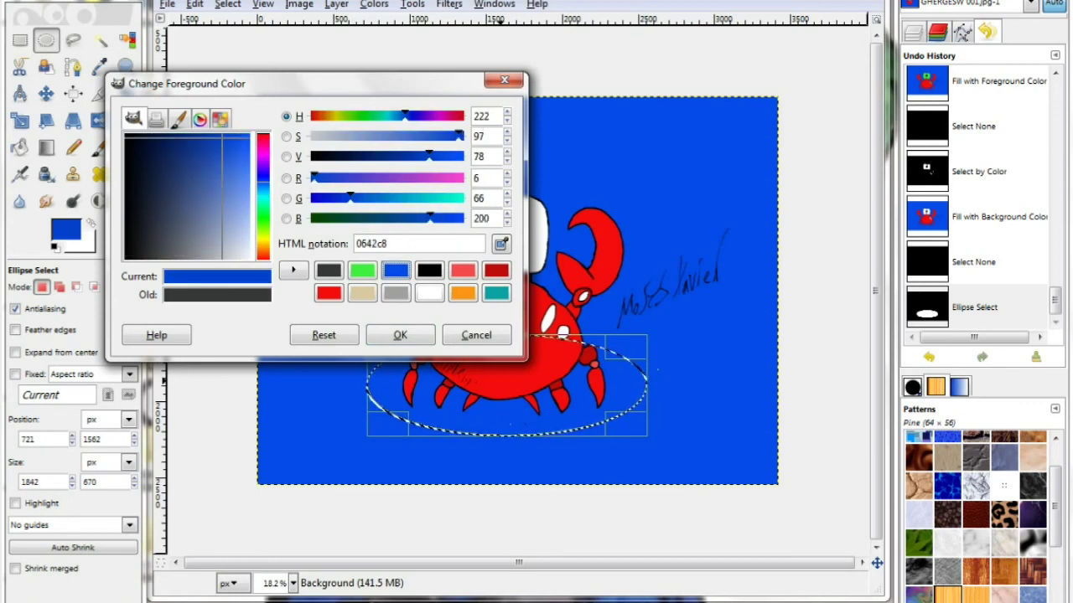
pyautogui.moveTo(222, 136); pyautogui.dragTo(216, 137)
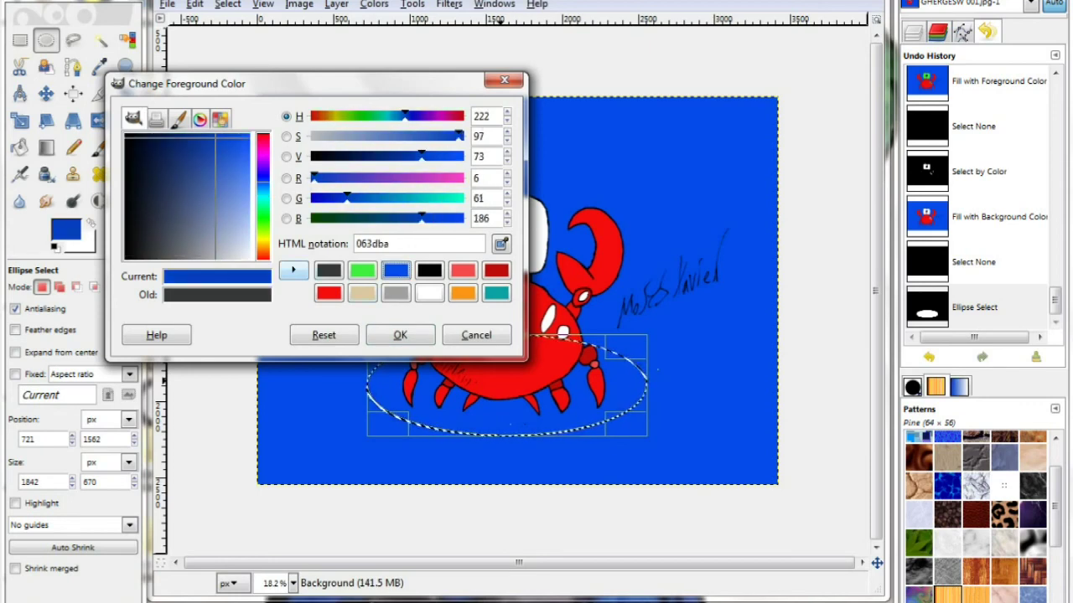
pyautogui.click(399, 336)
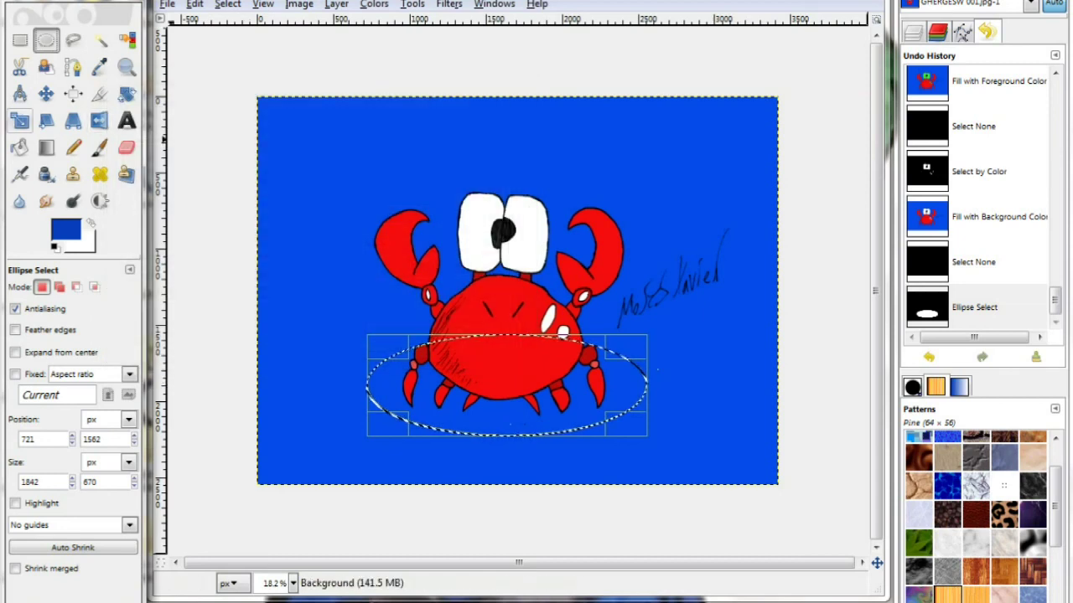
pyautogui.click(20, 147)
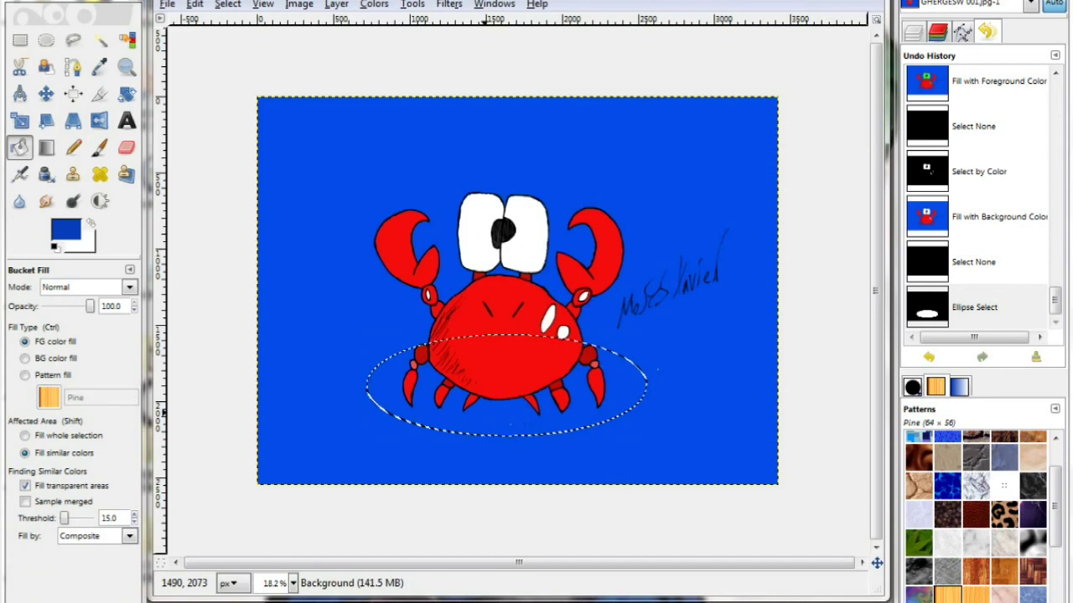
# Fill the oval with darker blue, clear the selection, and zoom in on the crab
pyautogui.click(487, 414)
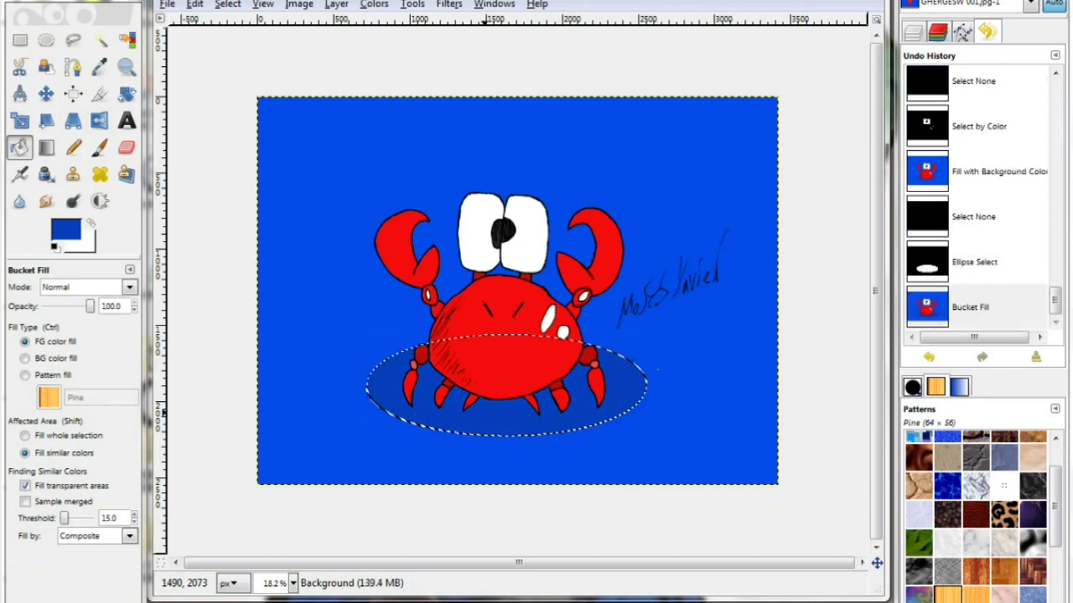
pyautogui.click(20, 40)
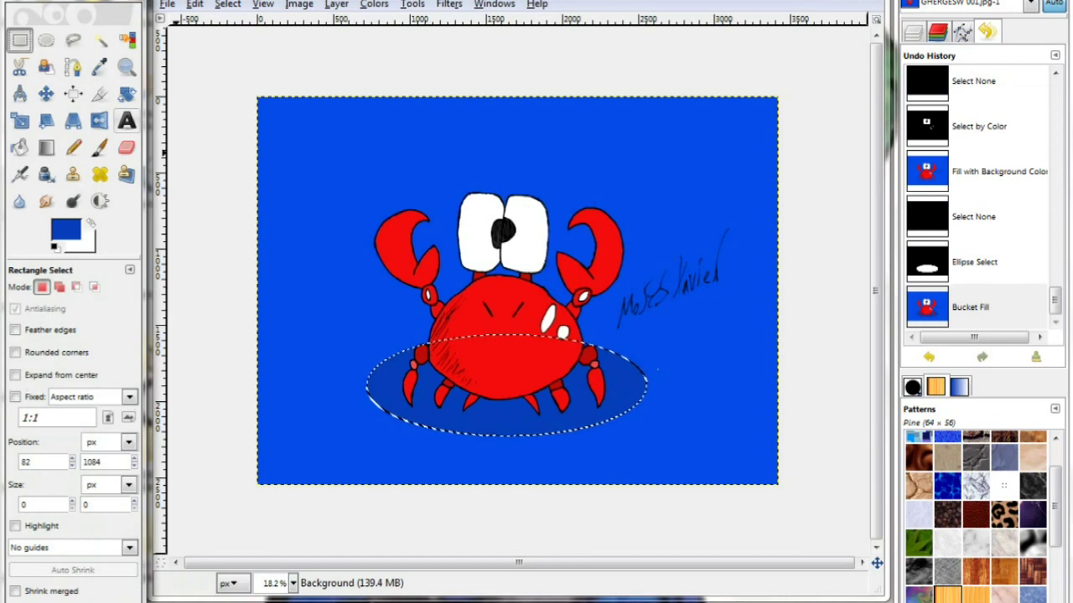
pyautogui.click(216, 229)
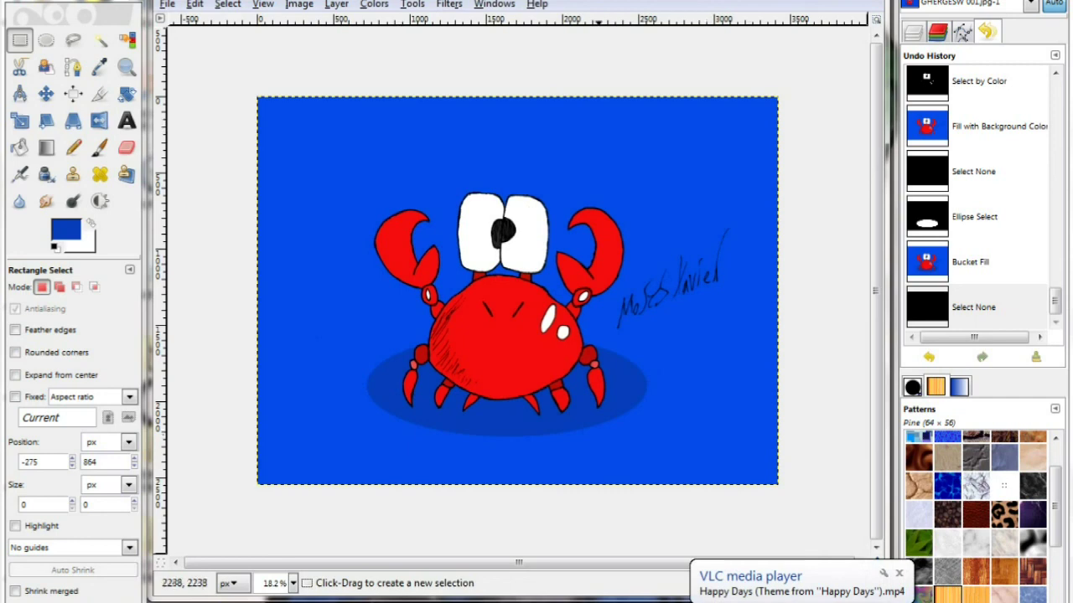
pyautogui.click(126, 67)
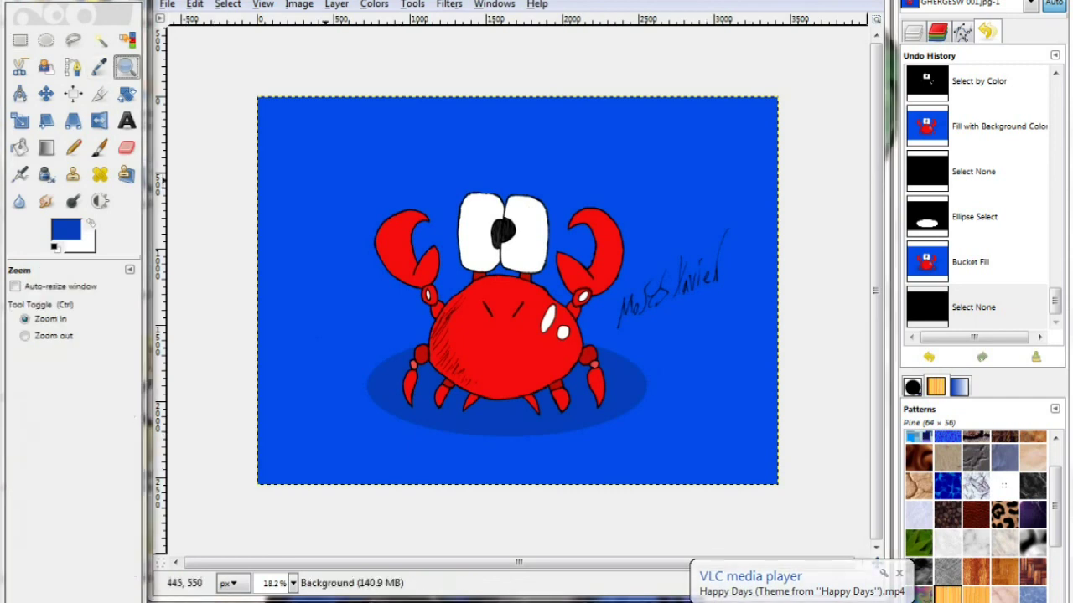
pyautogui.moveTo(345, 180); pyautogui.dragTo(685, 433)
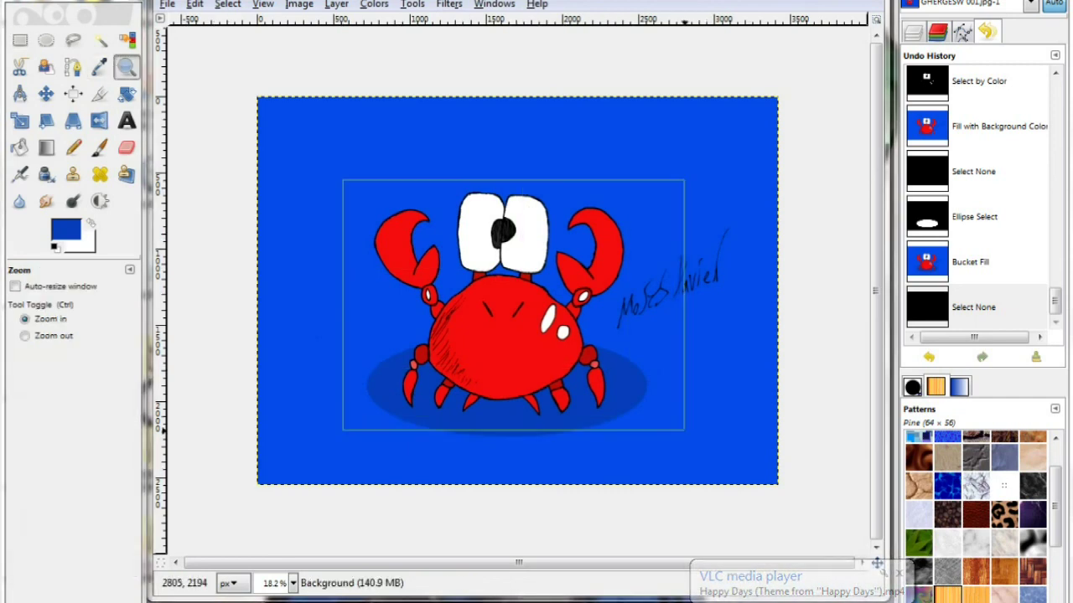